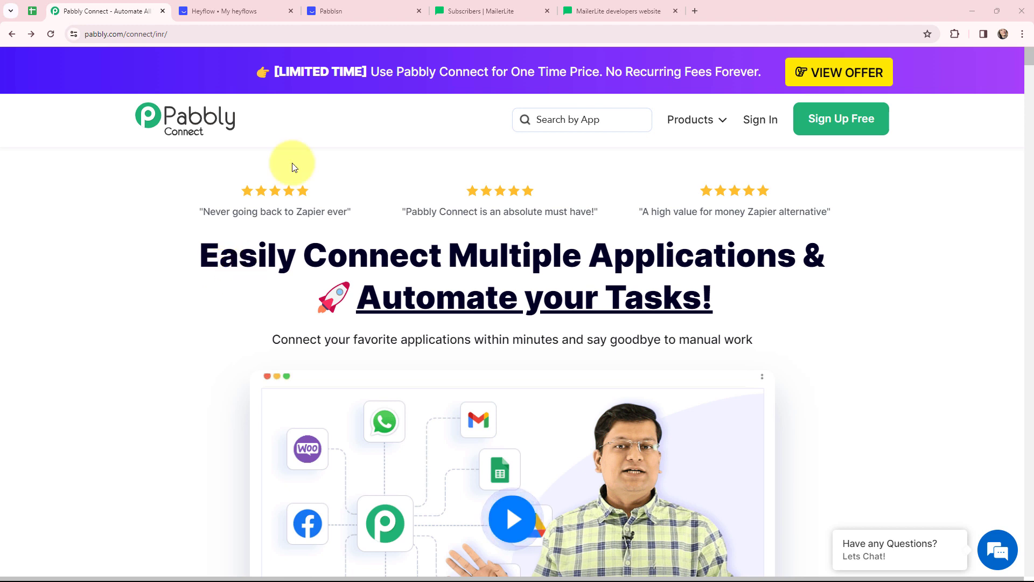
# Step: Review the filled-in Heyflow form and the active subscribers list in MailerLite
pyautogui.click(329, 10)
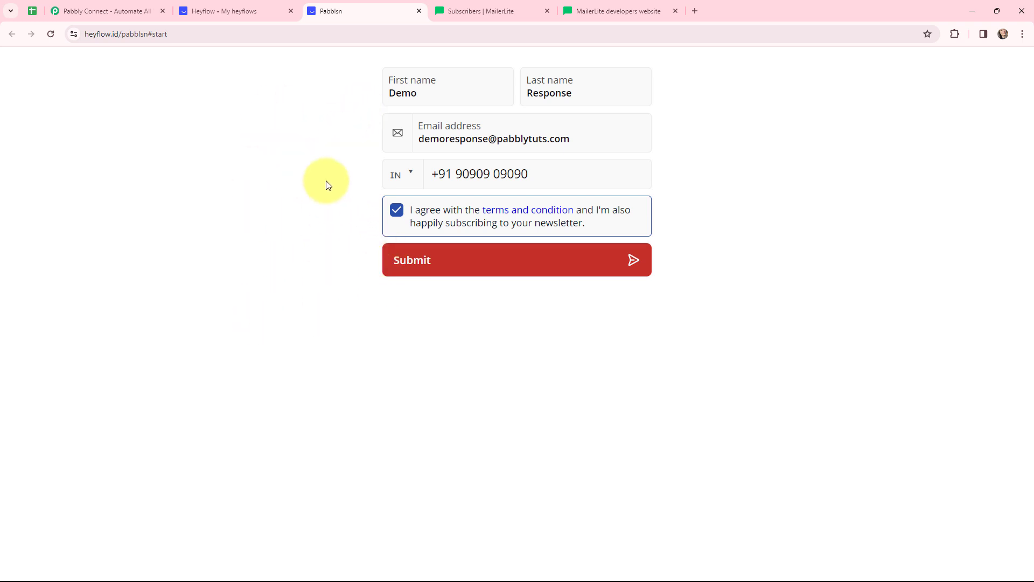
pyautogui.click(461, 4)
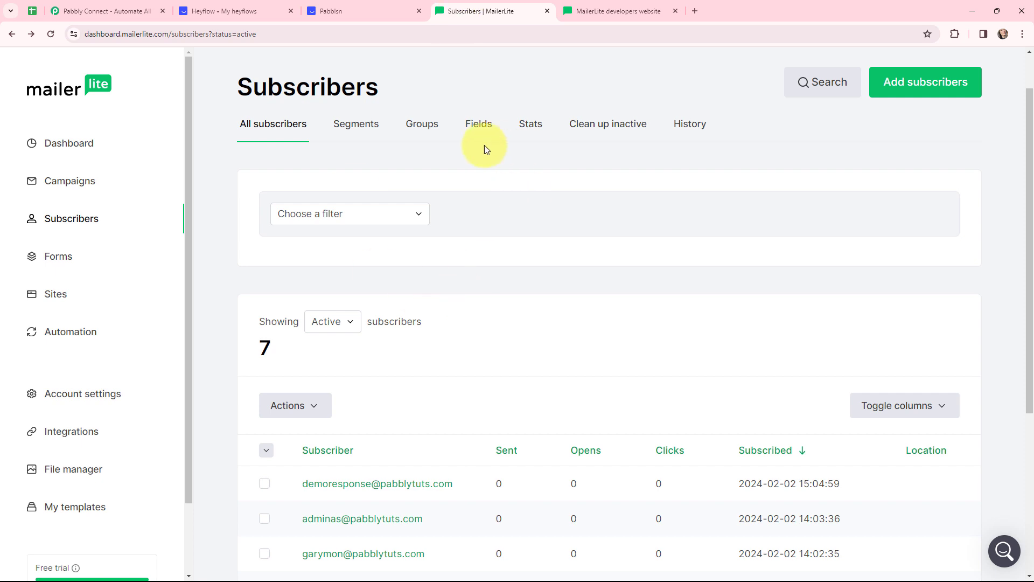
pyautogui.scroll(-1, 496, 368)
pyautogui.scroll(-1, 497, 369)
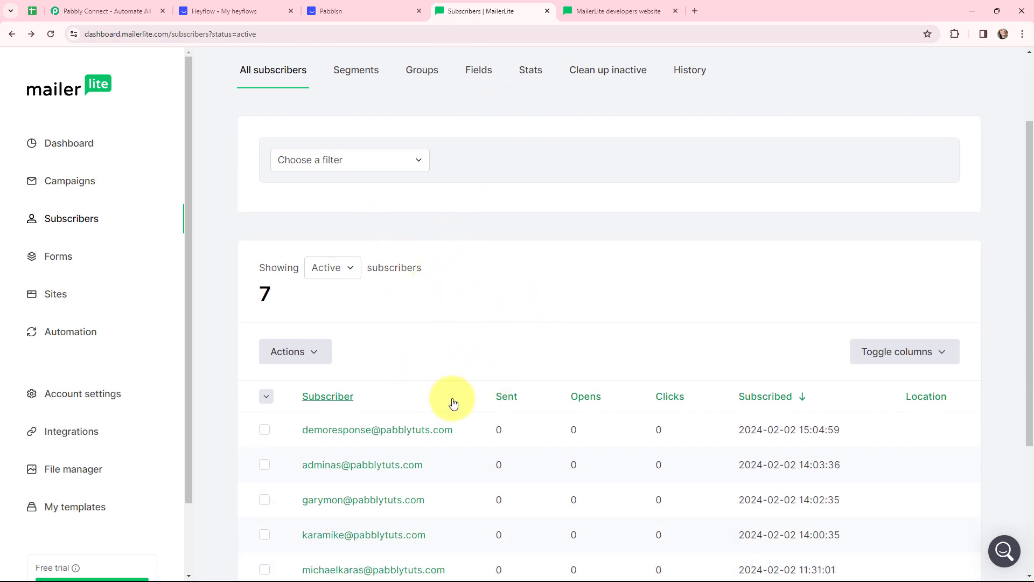
# Step: Return to the Pabbly website, sign in and open the Pabbly Connect dashboard
pyautogui.click(91, 7)
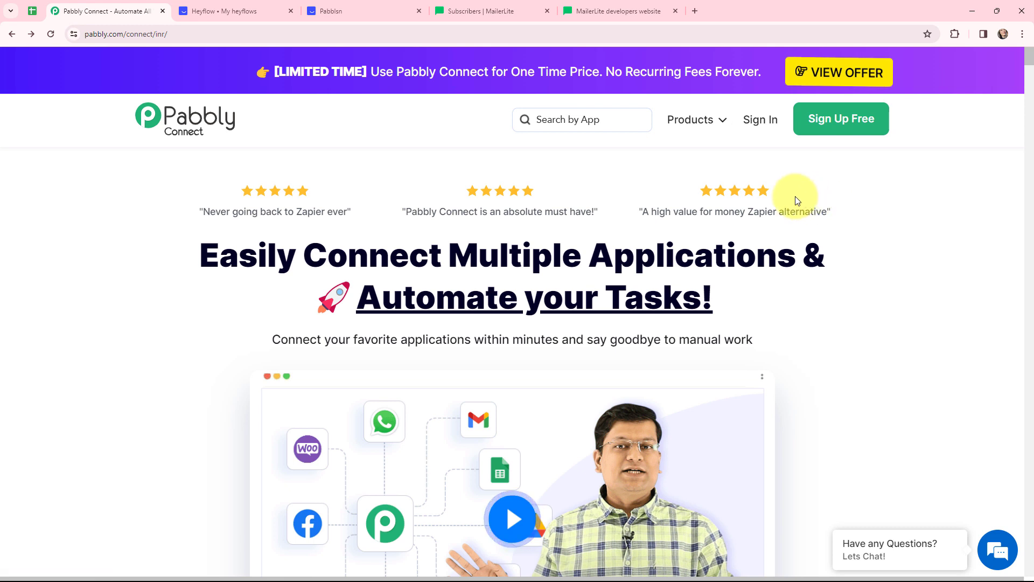
pyautogui.click(764, 123)
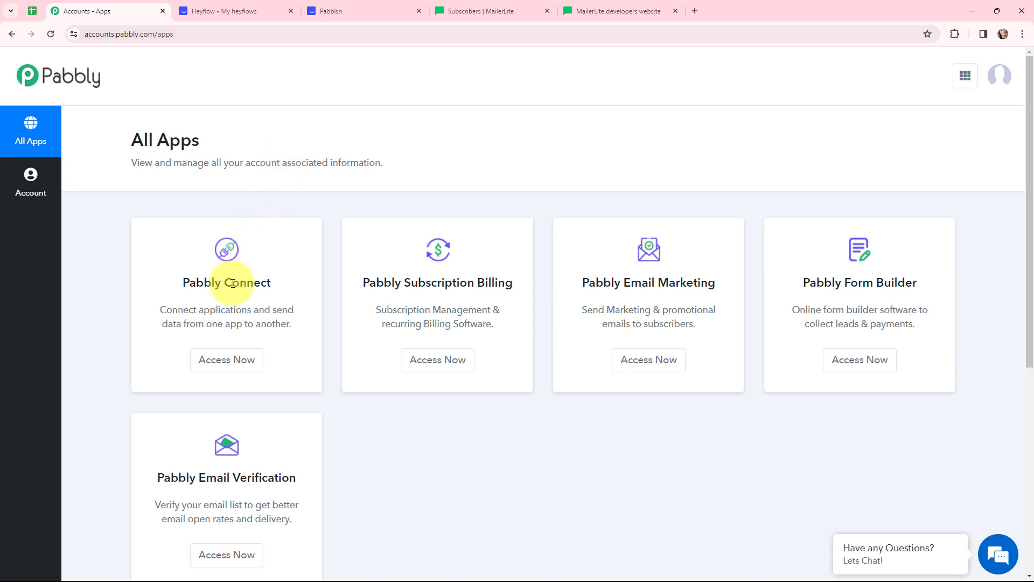
pyautogui.click(224, 358)
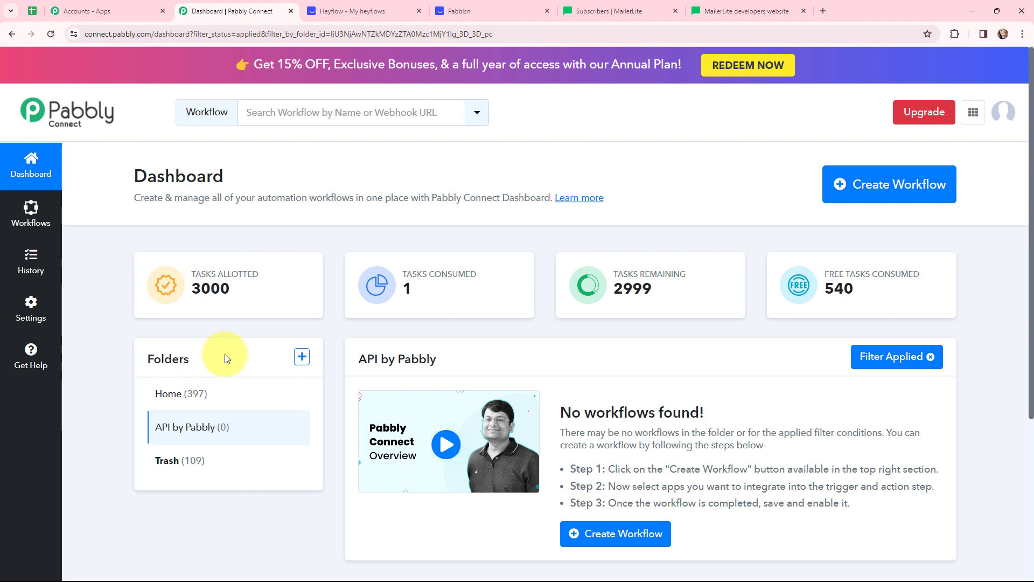
# Step: Create a workflow named "Send Heyflow Form Responses using API by Pabbly" in the API by Pabbly folder
pyautogui.click(868, 190)
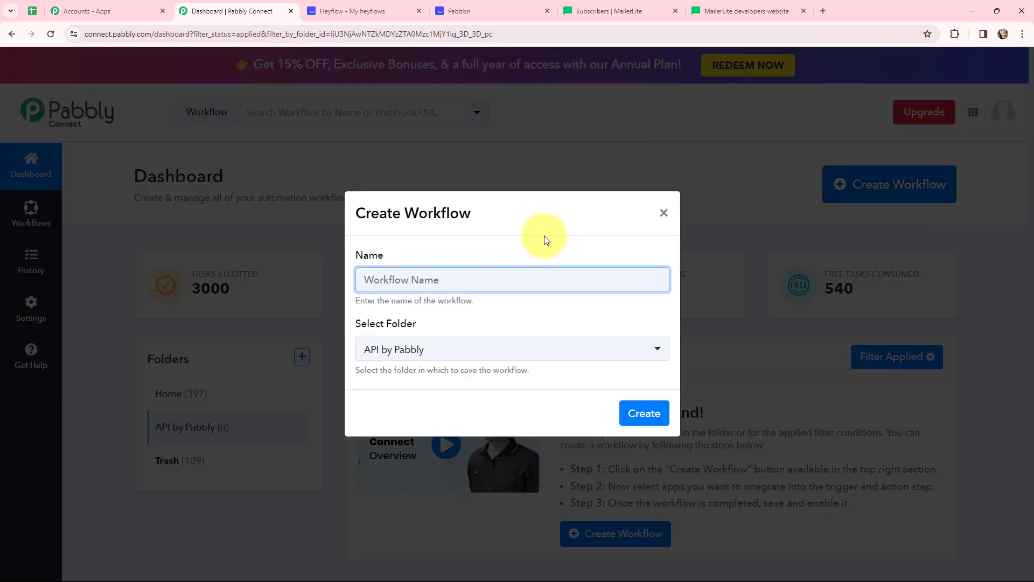
pyautogui.write('Send Heyflow Form Responses using API by Pabbly')
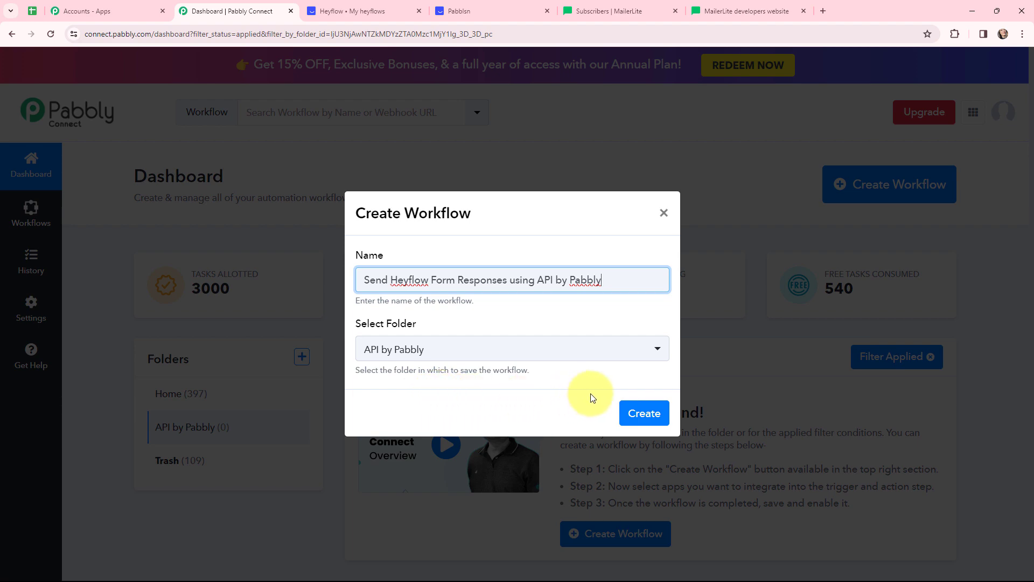
pyautogui.click(641, 413)
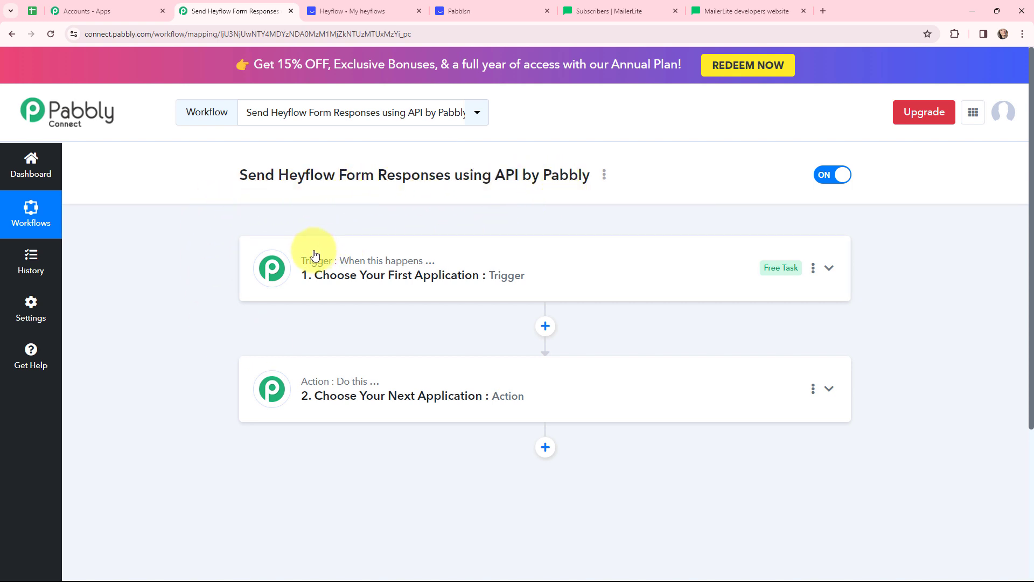
# Step: Set the workflow's trigger to the HeyFlow app with the New Response event
pyautogui.click(275, 267)
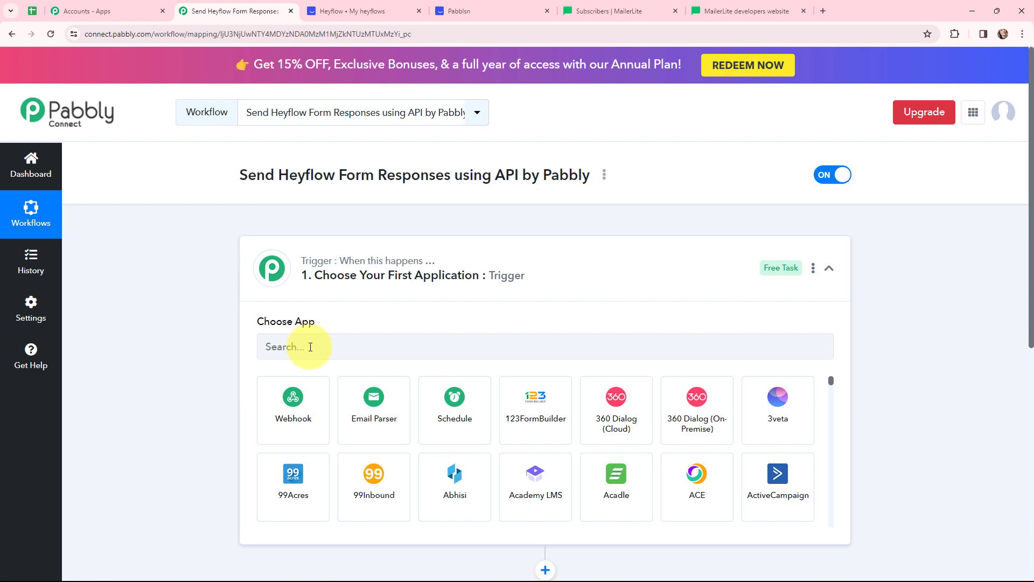
pyautogui.click(310, 347)
pyautogui.write('heyflo')
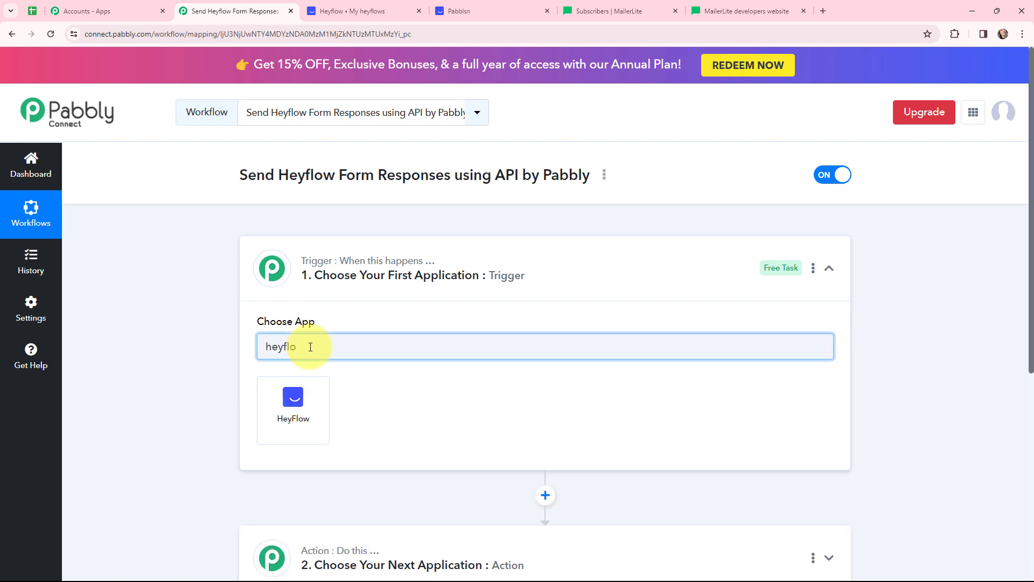
pyautogui.click(298, 434)
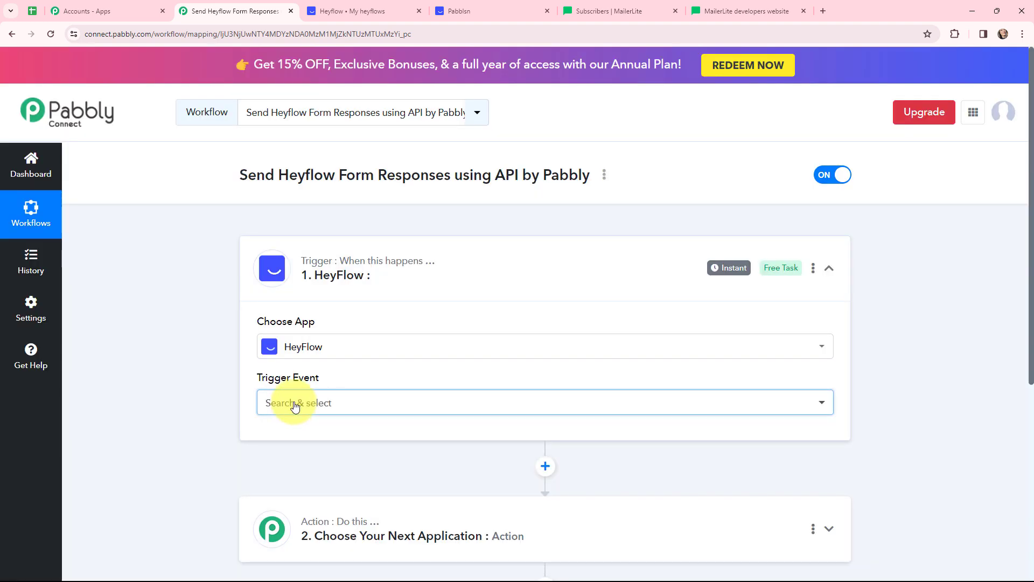
pyautogui.click(295, 407)
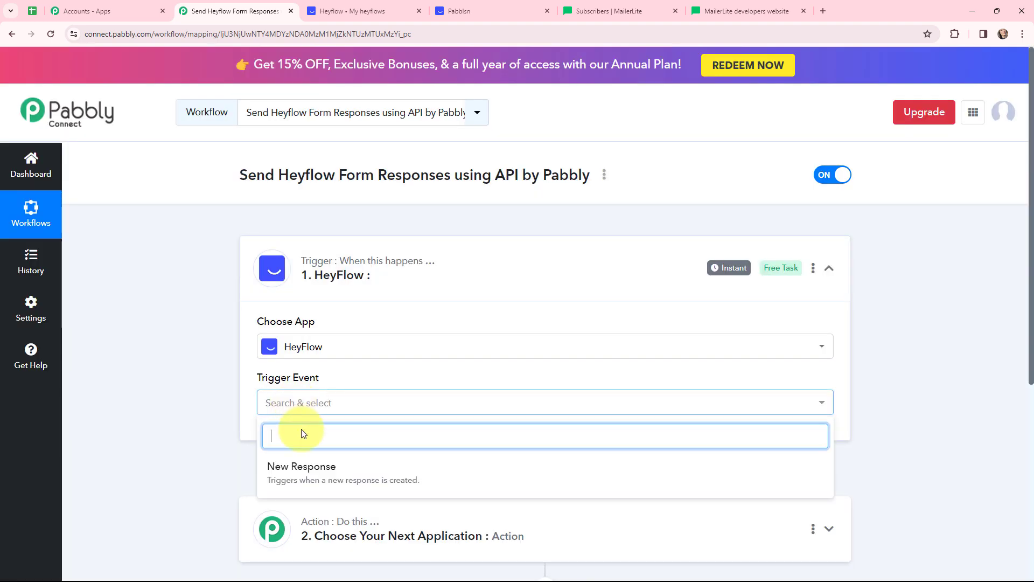
pyautogui.click(295, 472)
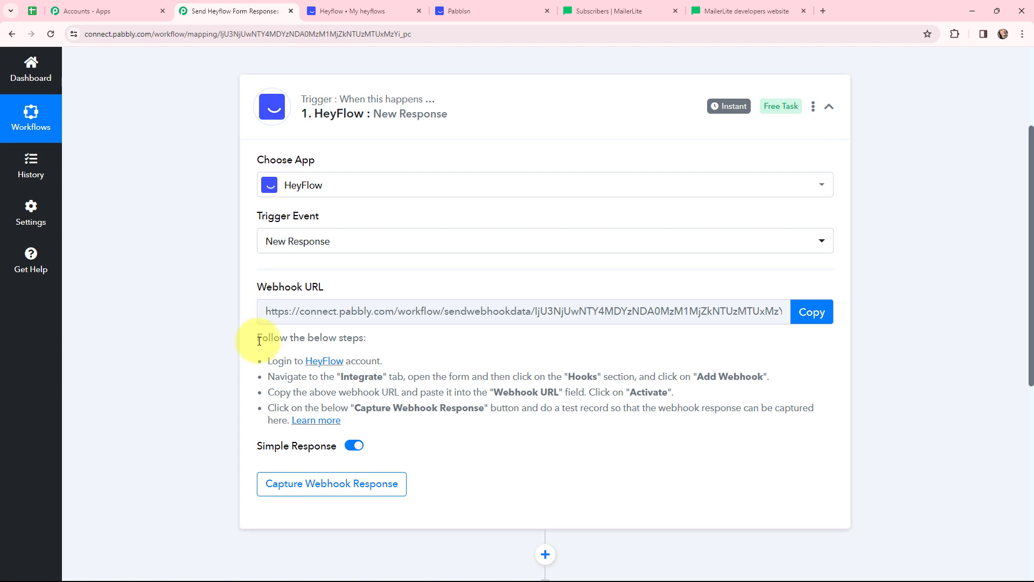
# Step: Read the trigger's webhook instructions and open the Hooks integration settings of the Pabblsn form in Heyflow
pyautogui.moveTo(258, 340); pyautogui.dragTo(355, 431)
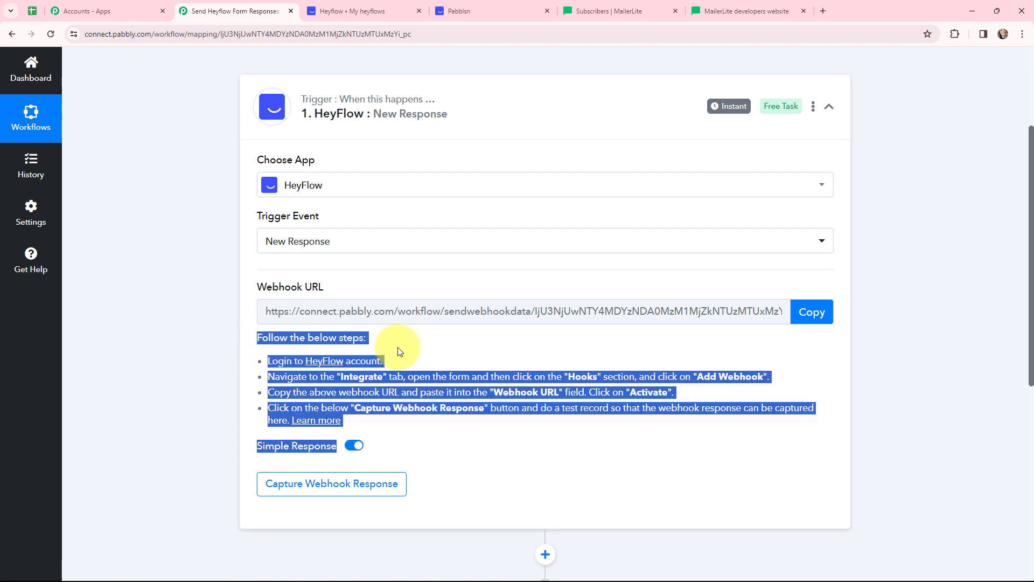
pyautogui.click(418, 345)
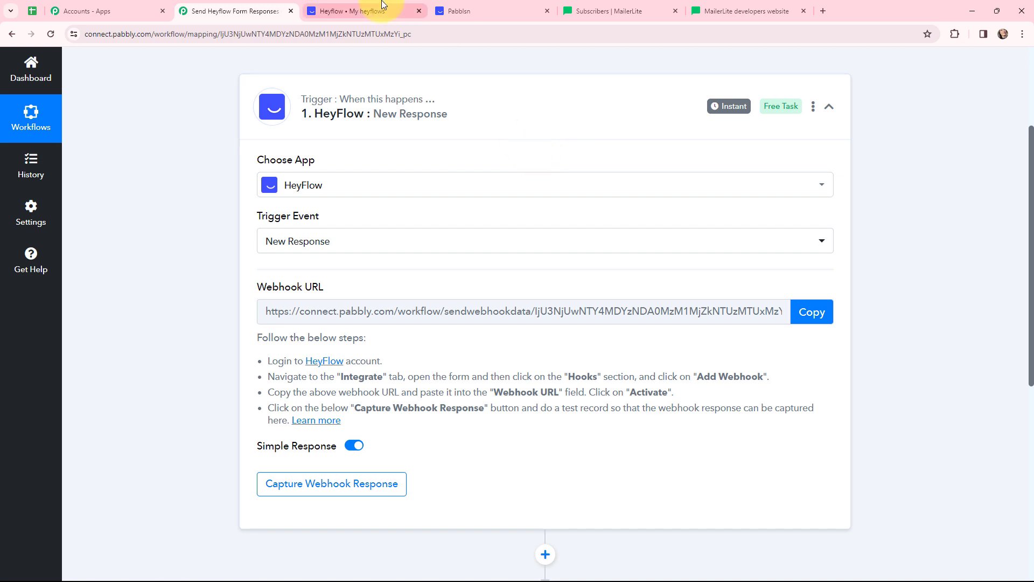
pyautogui.click(347, 10)
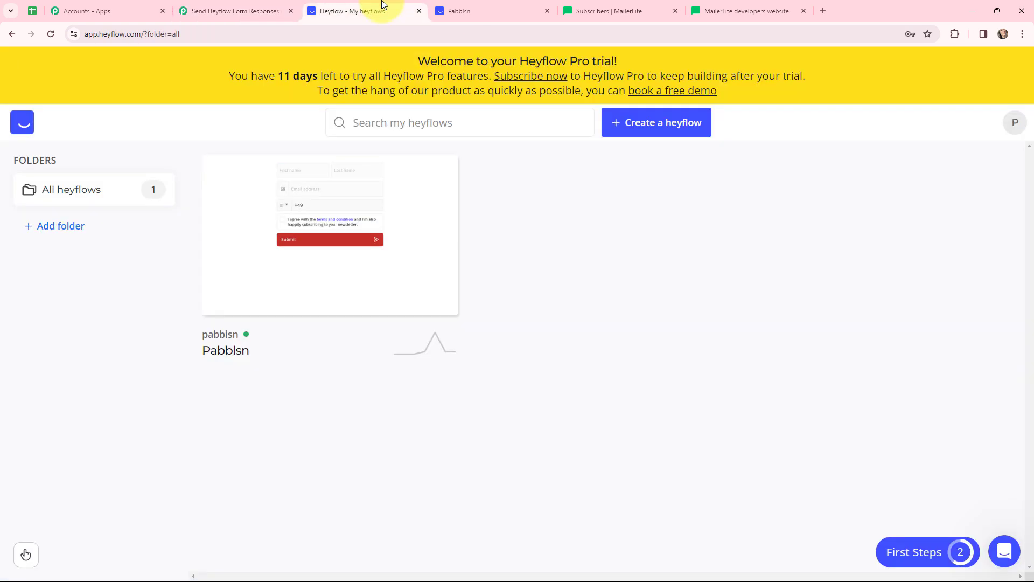
pyautogui.click(316, 209)
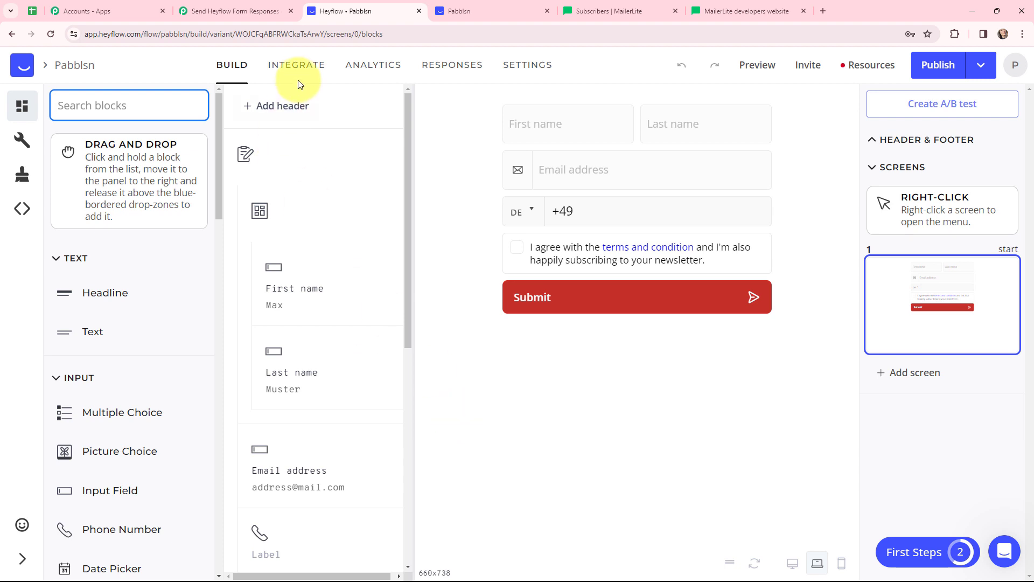
pyautogui.click(297, 65)
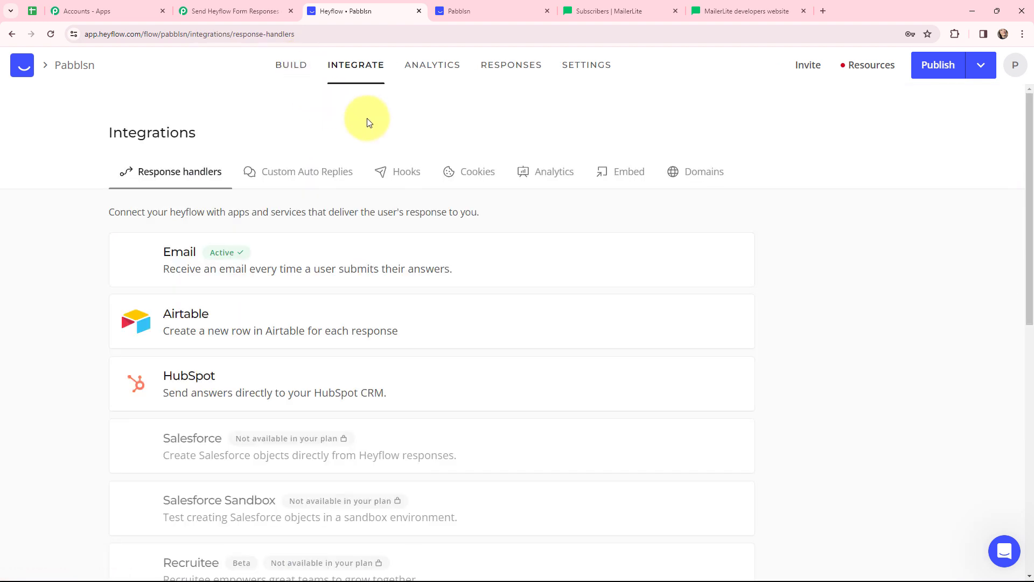
pyautogui.click(396, 174)
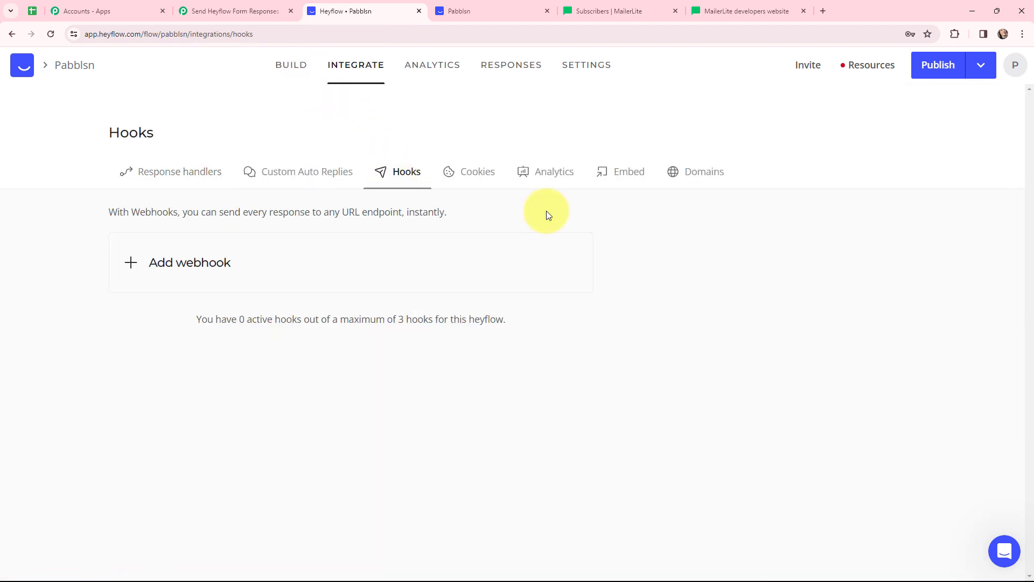
# Step: Add a webhook to the Pabblsn form using the webhook URL copied from the Pabbly Connect trigger
pyautogui.click(146, 265)
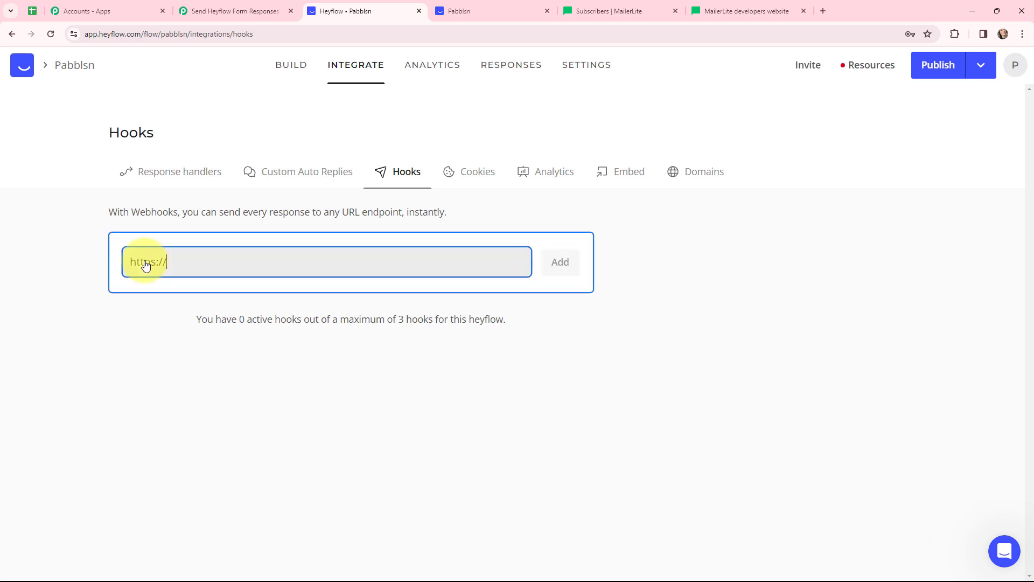
pyautogui.moveTo(173, 261); pyautogui.dragTo(38, 269)
pyautogui.press('BackSpace')
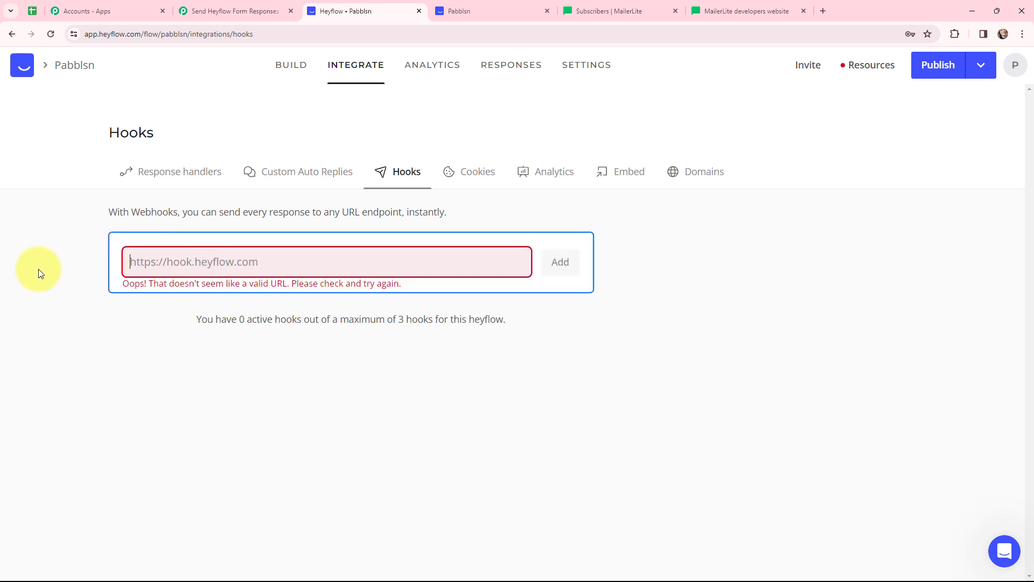
pyautogui.click(186, 10)
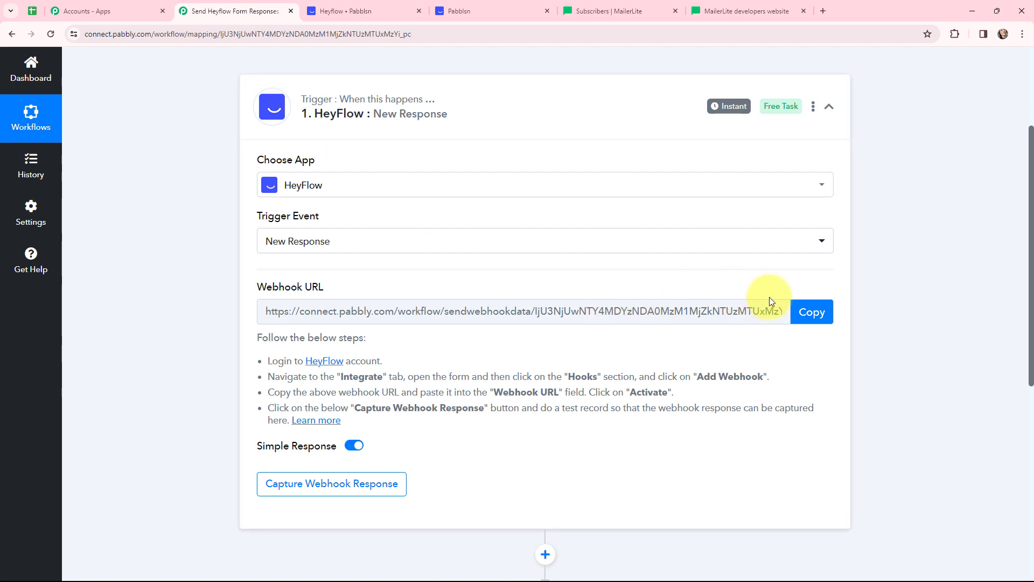
pyautogui.click(796, 313)
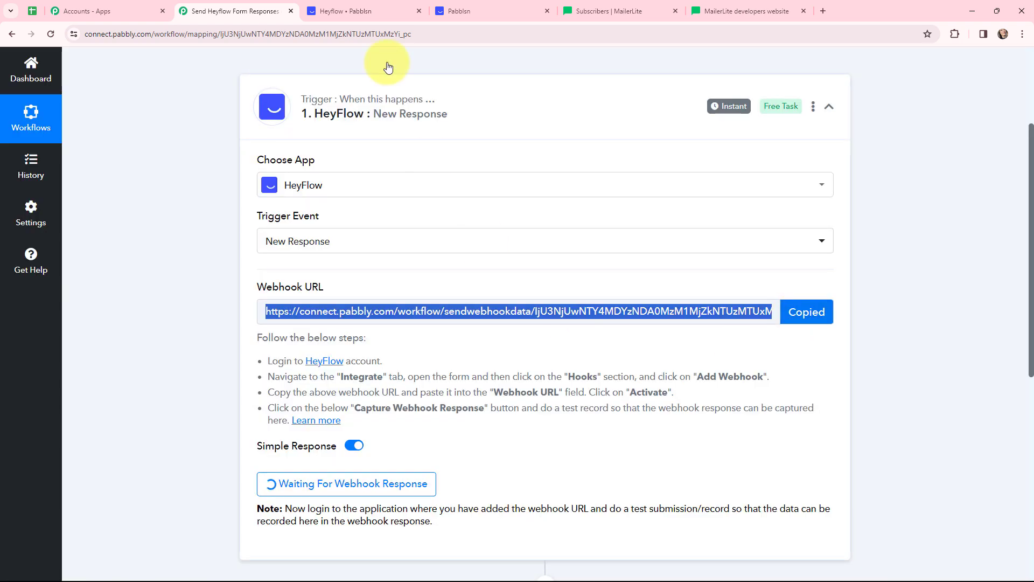
pyautogui.click(405, 4)
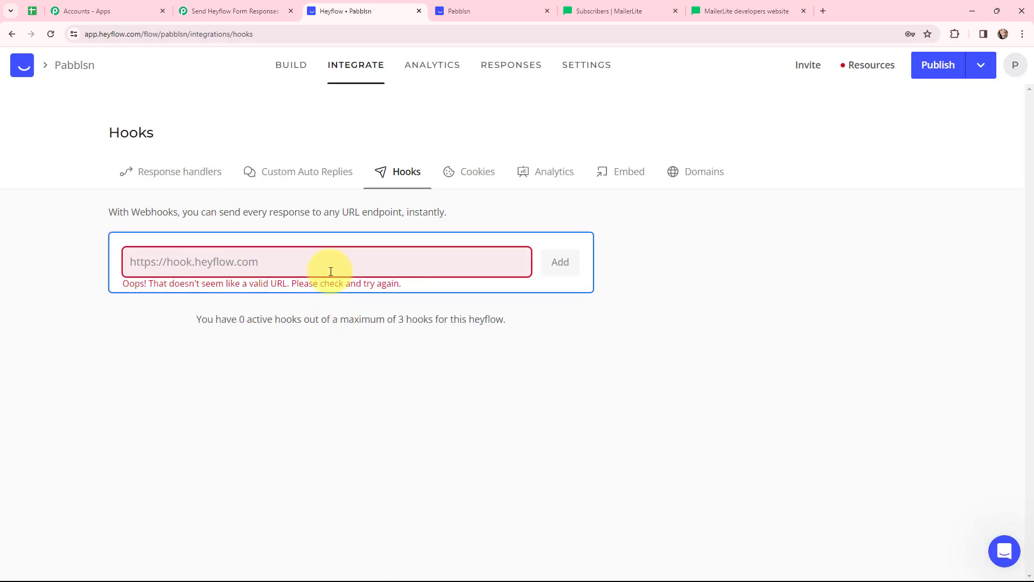
pyautogui.click(330, 271)
pyautogui.hotkey('ctrl', 'v')
pyautogui.click(572, 272)
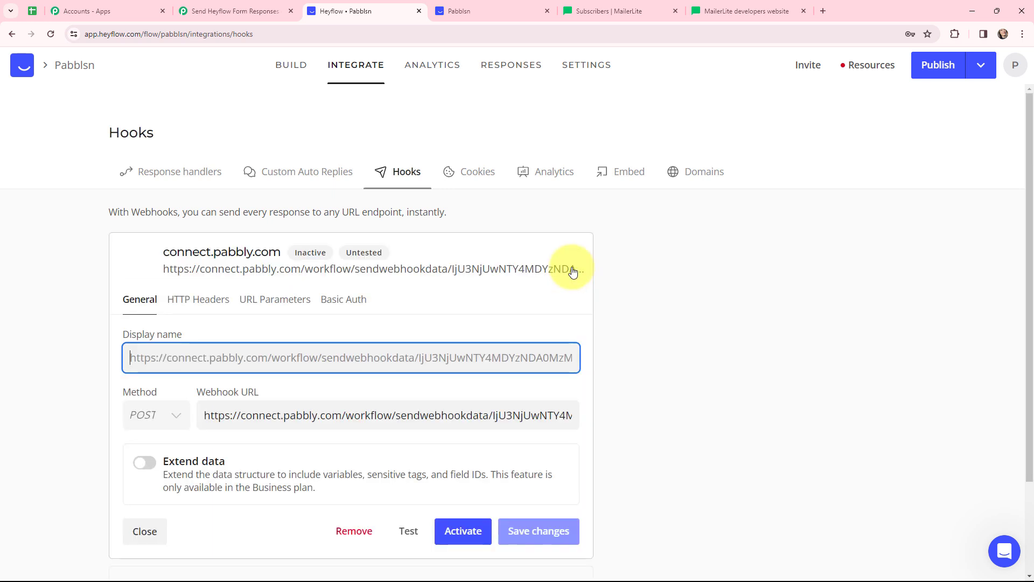
# Step: Name the webhook "new", activate it regardless of the test outcome, and save the changes
pyautogui.write('new')
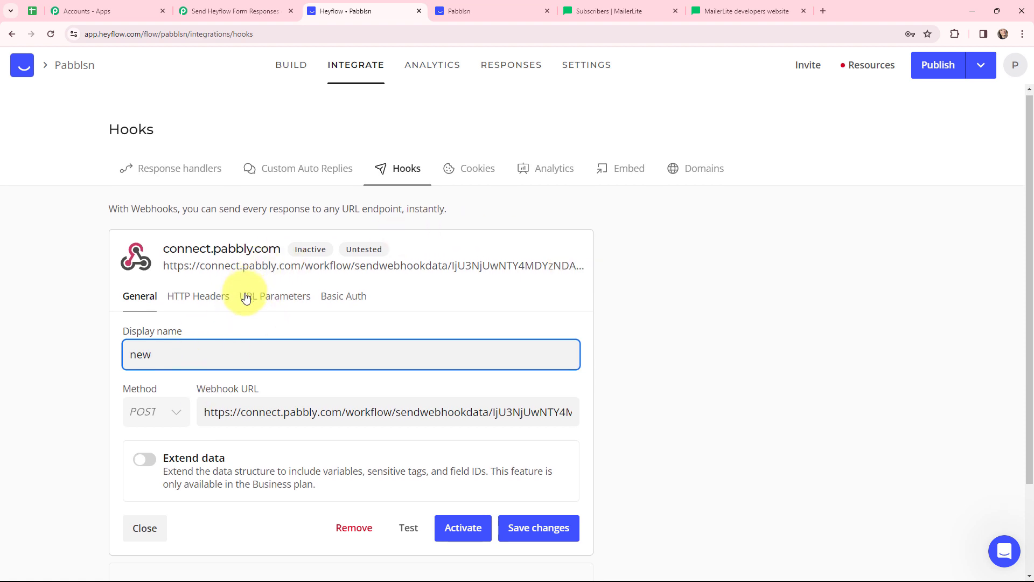
pyautogui.scroll(-1, 244, 298)
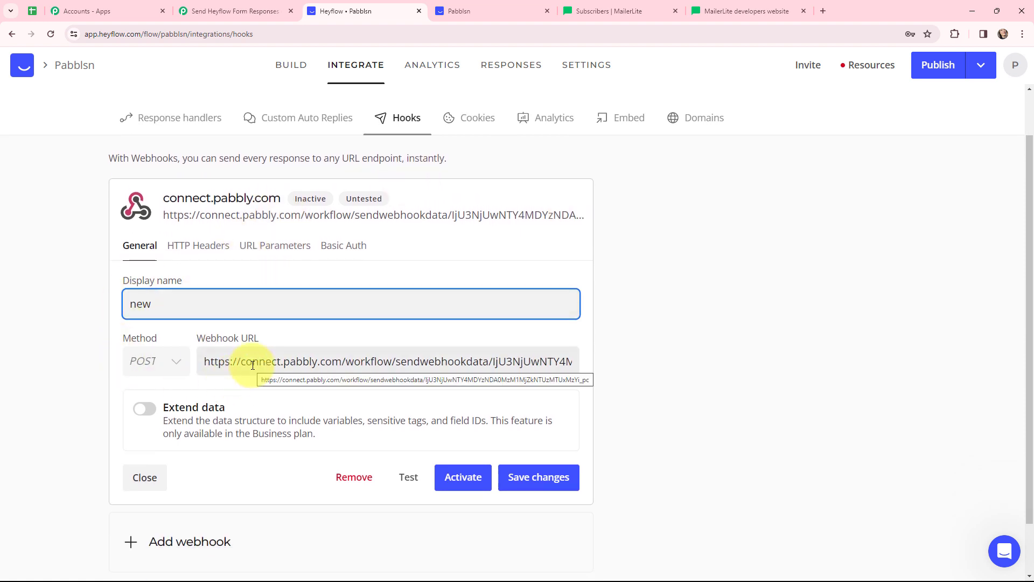
pyautogui.click(455, 478)
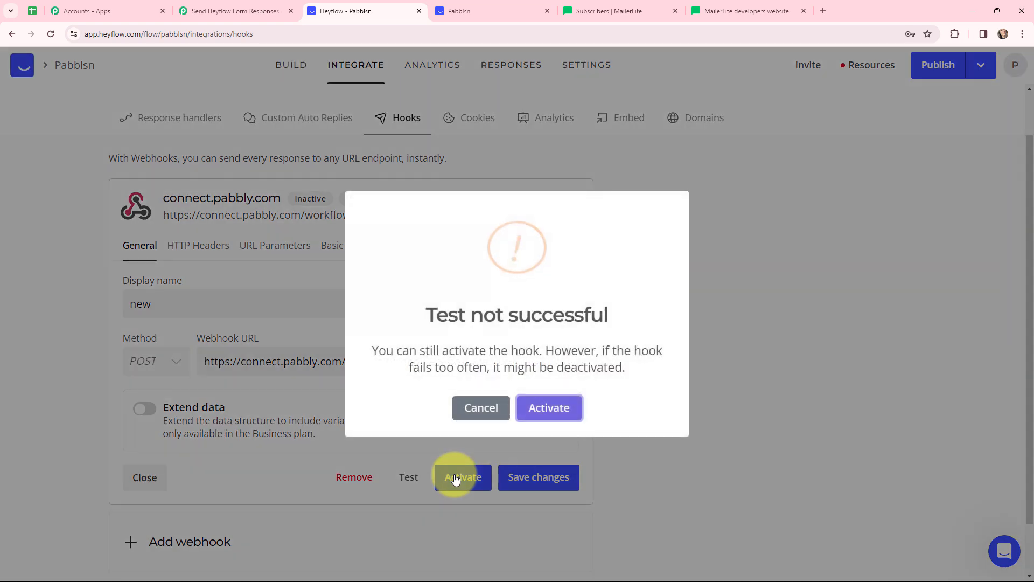
pyautogui.click(548, 423)
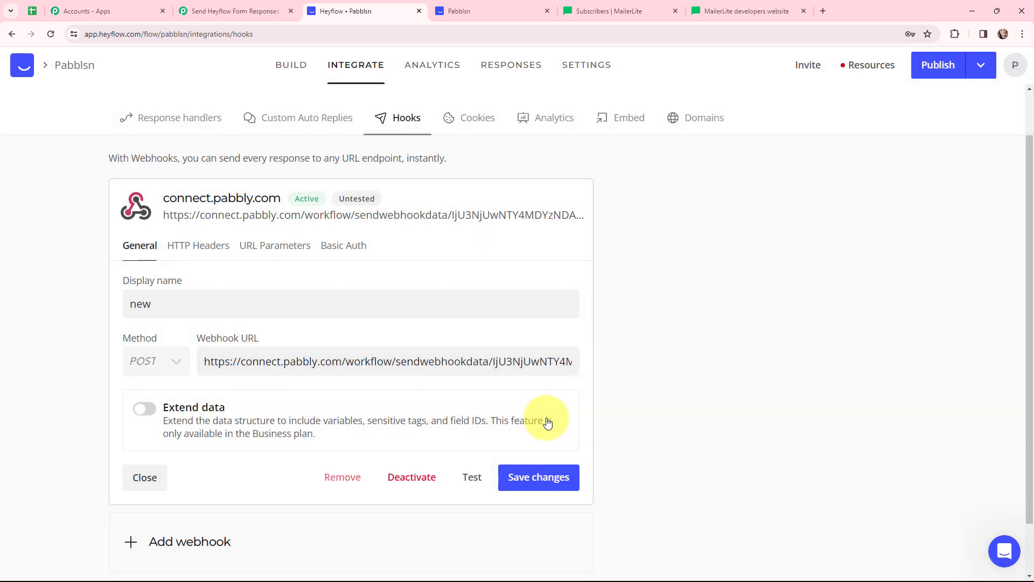
pyautogui.click(541, 481)
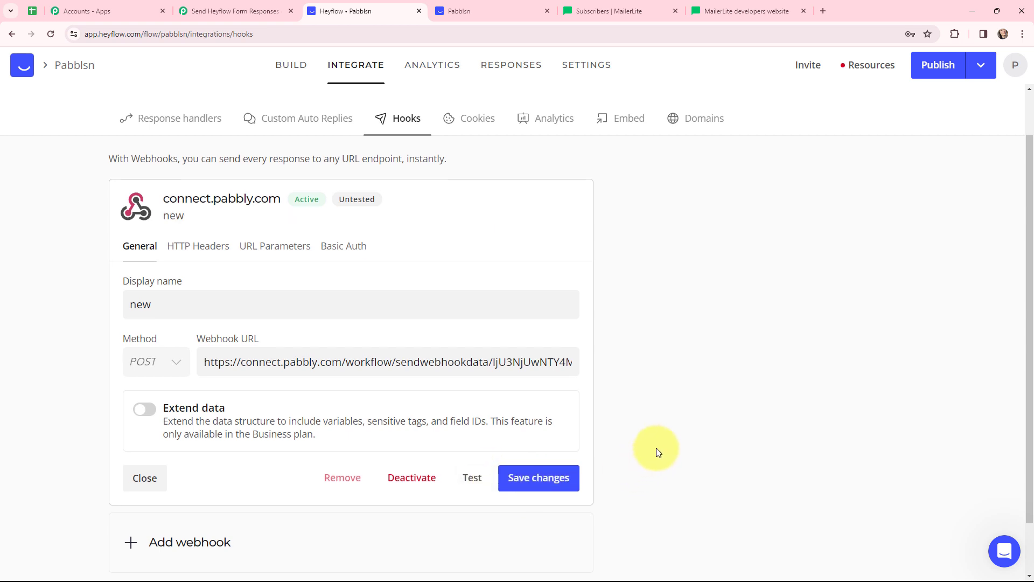
pyautogui.scroll(1, 606, 271)
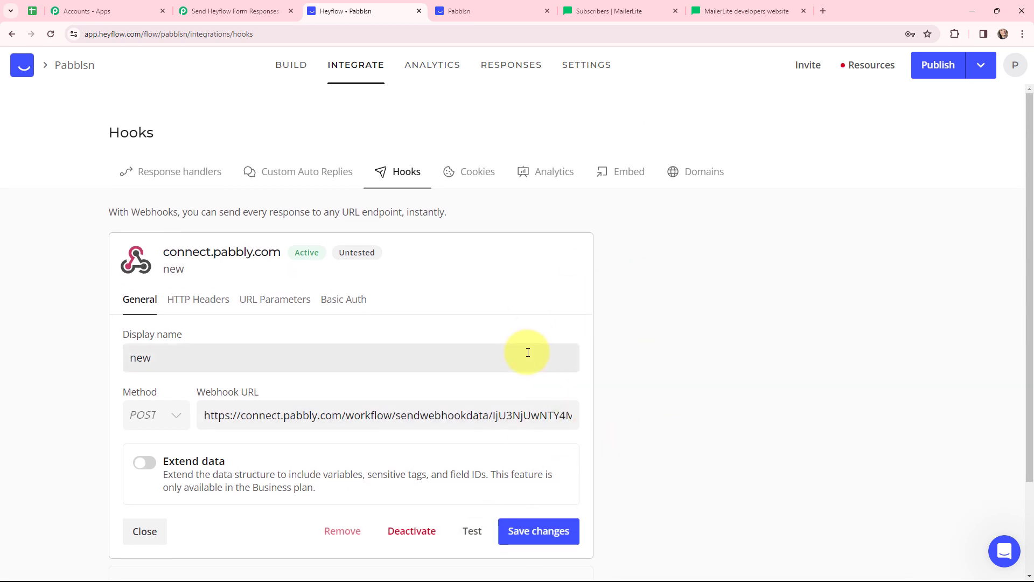
# Step: Check the HeyFlow trigger's capture status in Pabbly Connect and submit the prefilled Pabblsn form as a test response
pyautogui.click(232, 11)
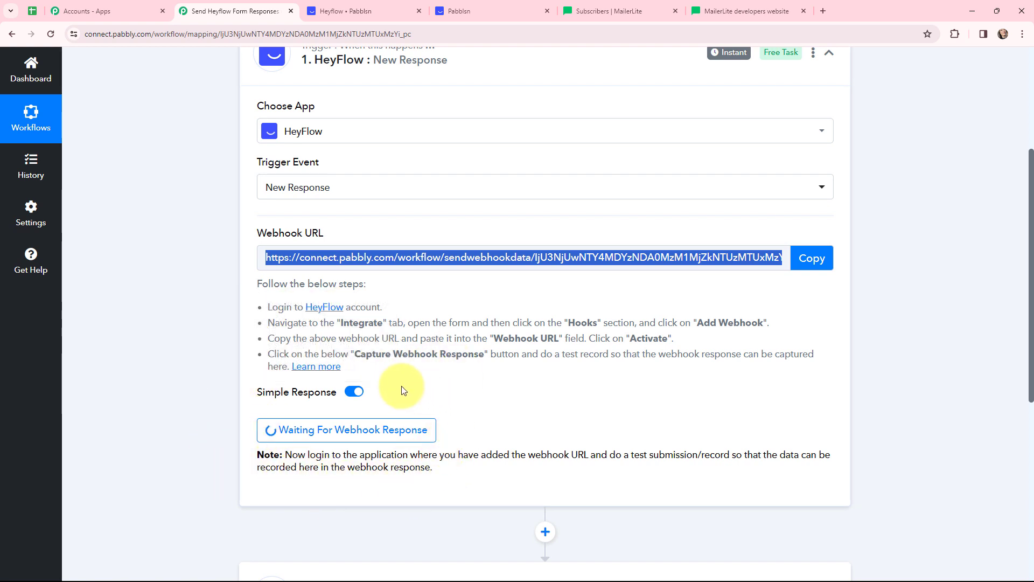
pyautogui.click(459, 10)
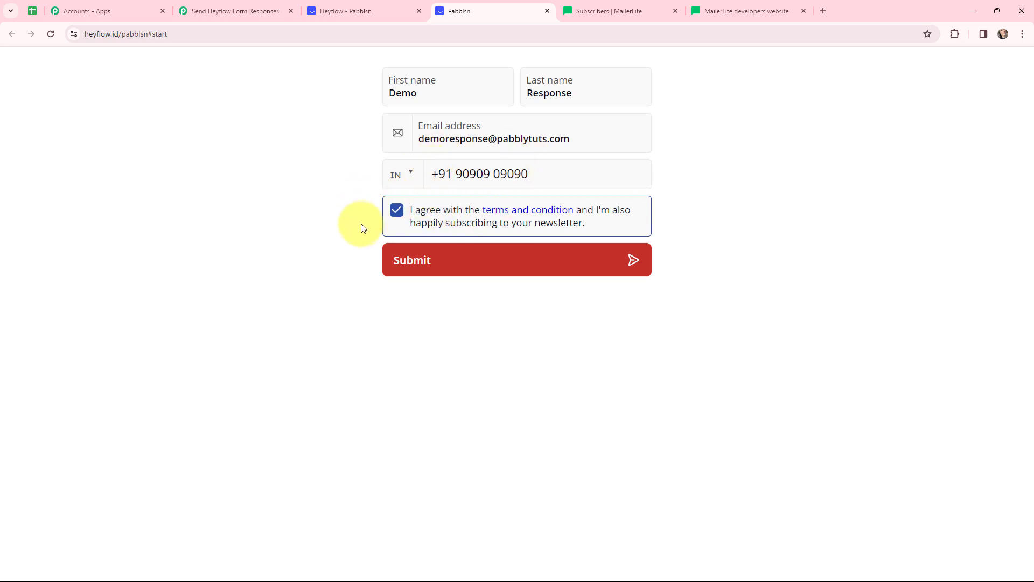
pyautogui.click(631, 262)
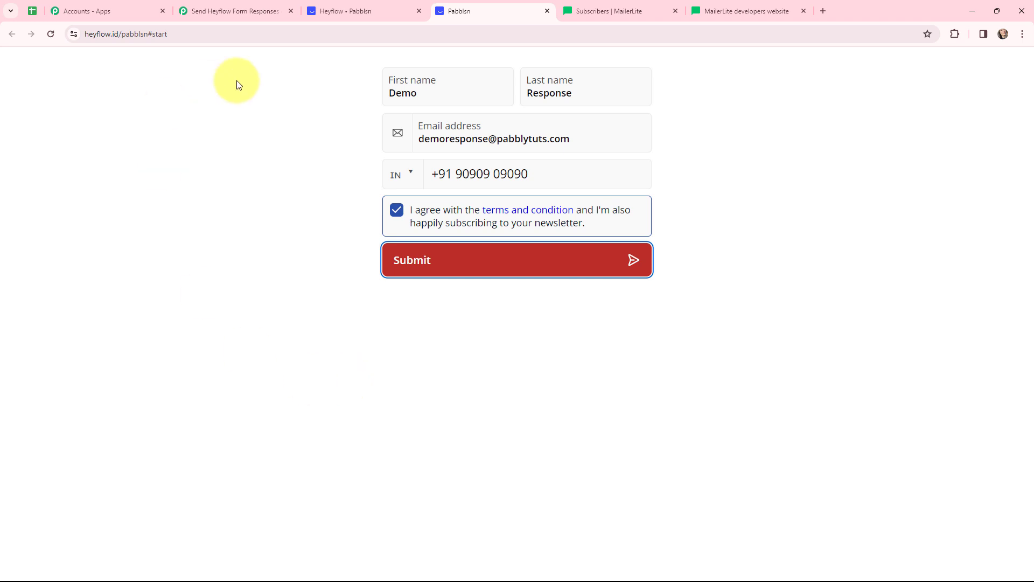
# Step: Return to the Pabbly Connect workflow and examine the field labels and values of the test response captured by the HeyFlow trigger
pyautogui.click(238, 6)
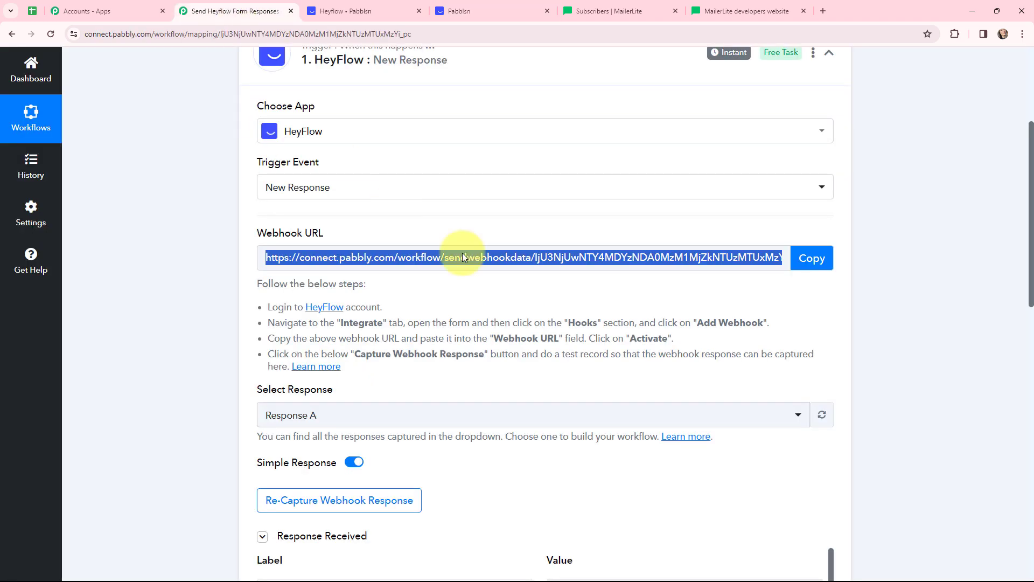
pyautogui.scroll(-5, 526, 272)
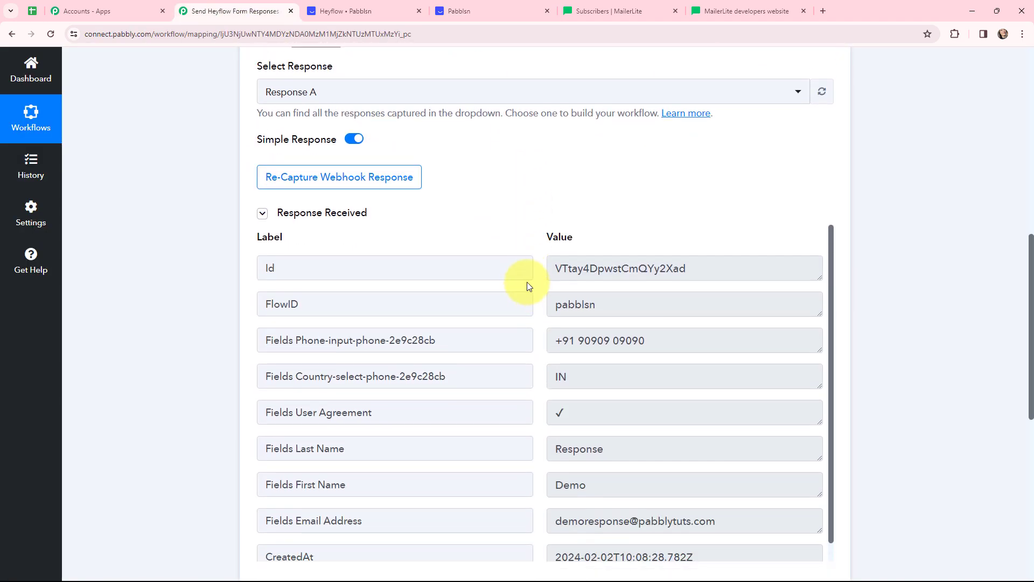
pyautogui.scroll(-1, 544, 197)
pyautogui.click(710, 216)
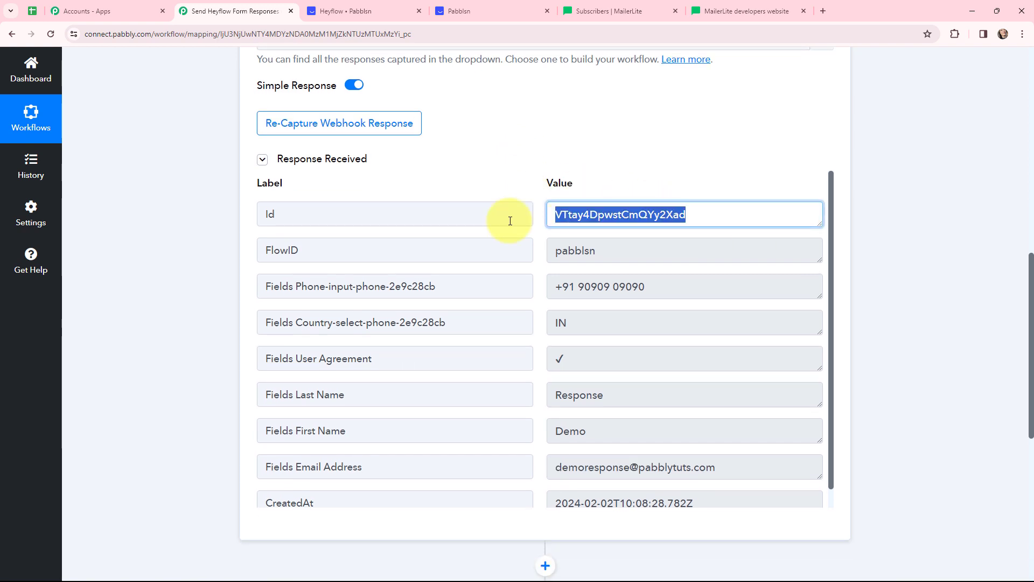
pyautogui.click(582, 253)
pyautogui.click(657, 286)
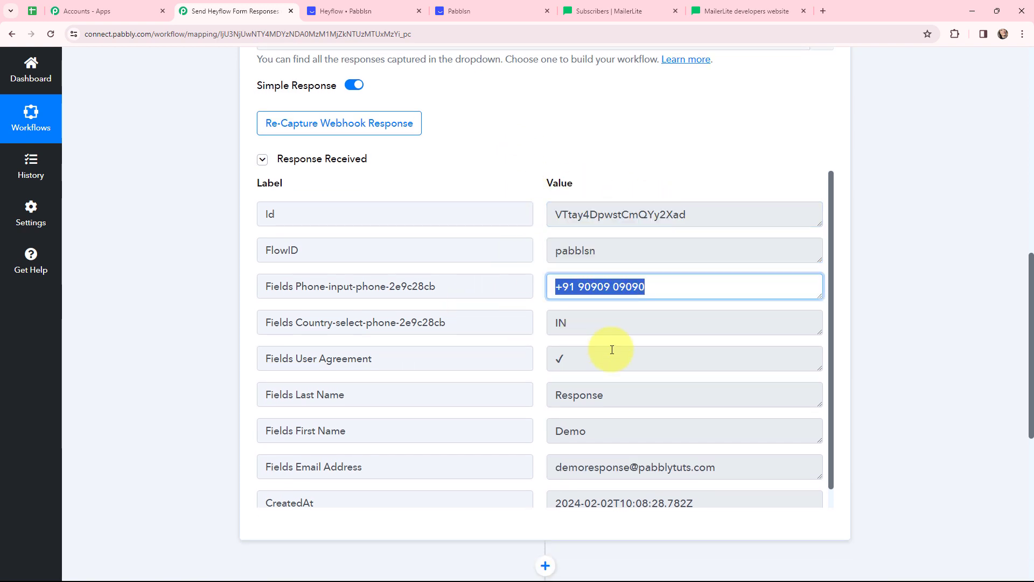
pyautogui.click(526, 364)
pyautogui.scroll(-1, 536, 357)
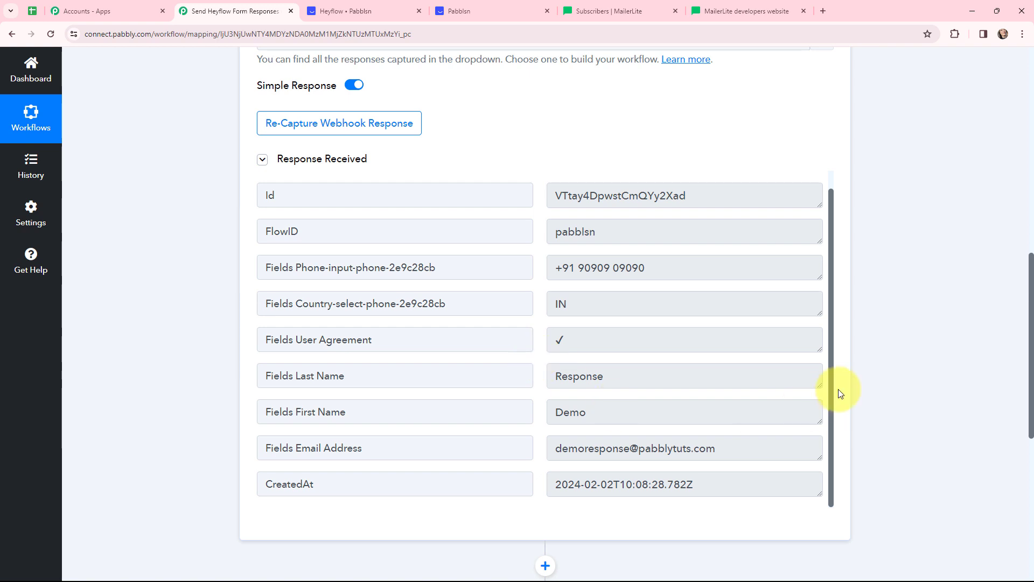
pyautogui.moveTo(831, 354); pyautogui.dragTo(840, 380)
pyautogui.scroll(1, 531, 357)
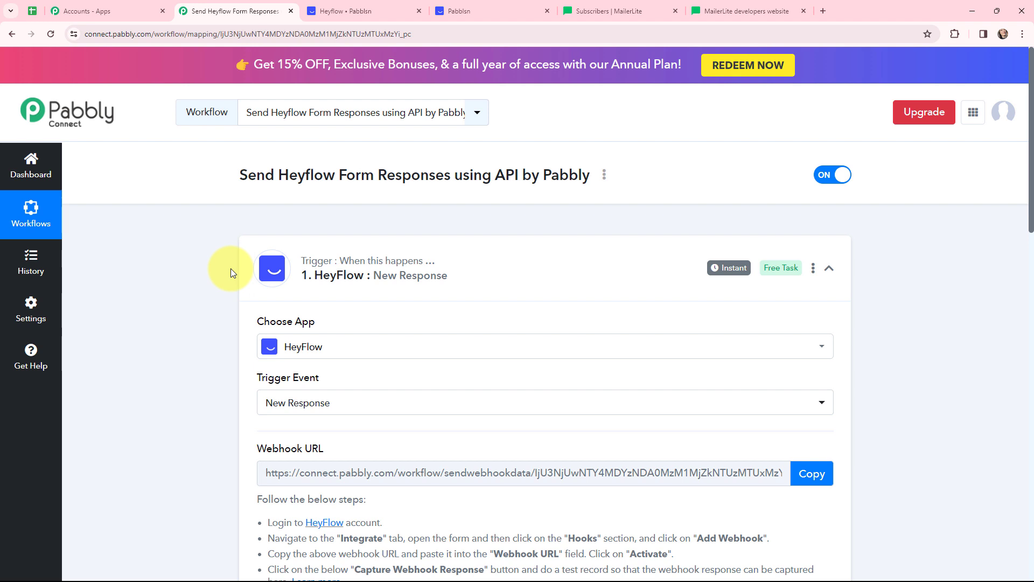
# Step: Collapse the HeyFlow trigger, then set up and connect the action step as API by Pabbly with the Execute API Request event
pyautogui.moveTo(711, 277)
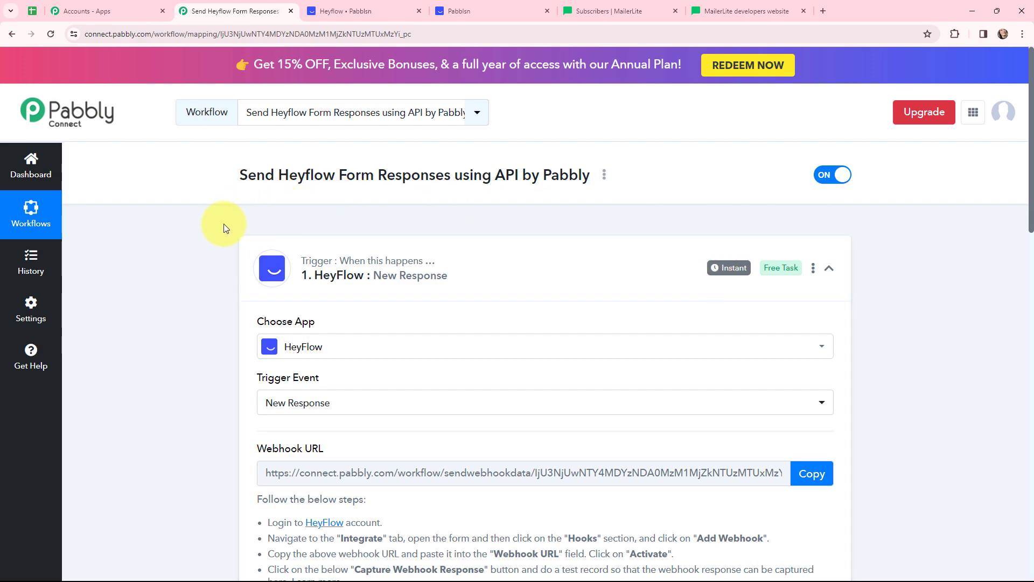
pyautogui.click(262, 248)
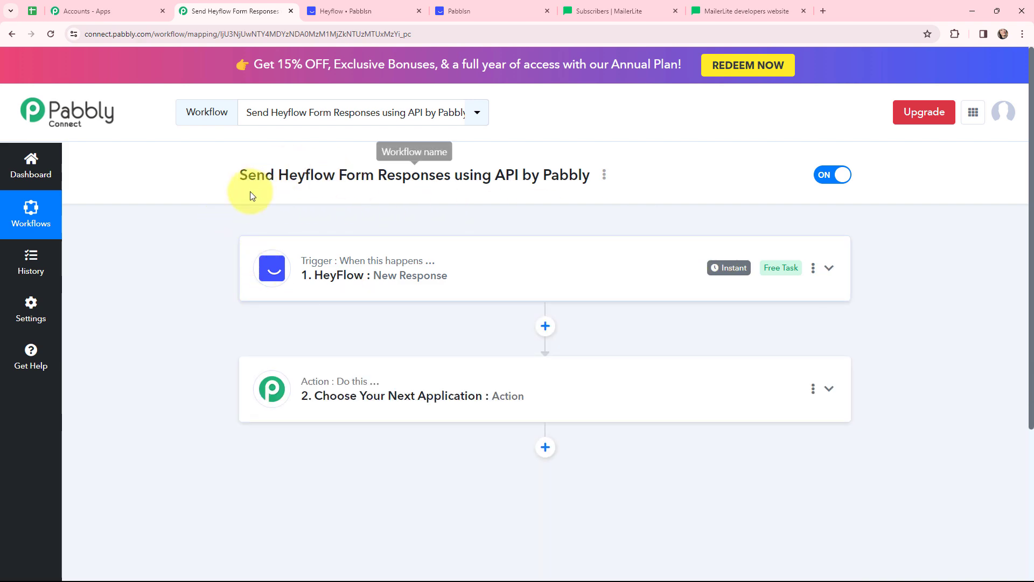
pyautogui.click(301, 385)
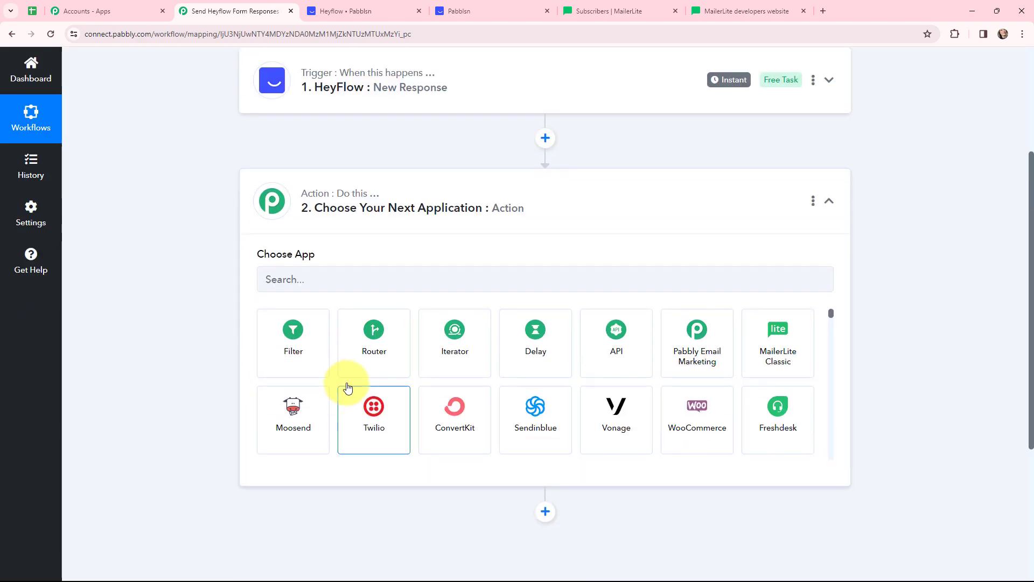
pyautogui.click(342, 286)
pyautogui.write('api')
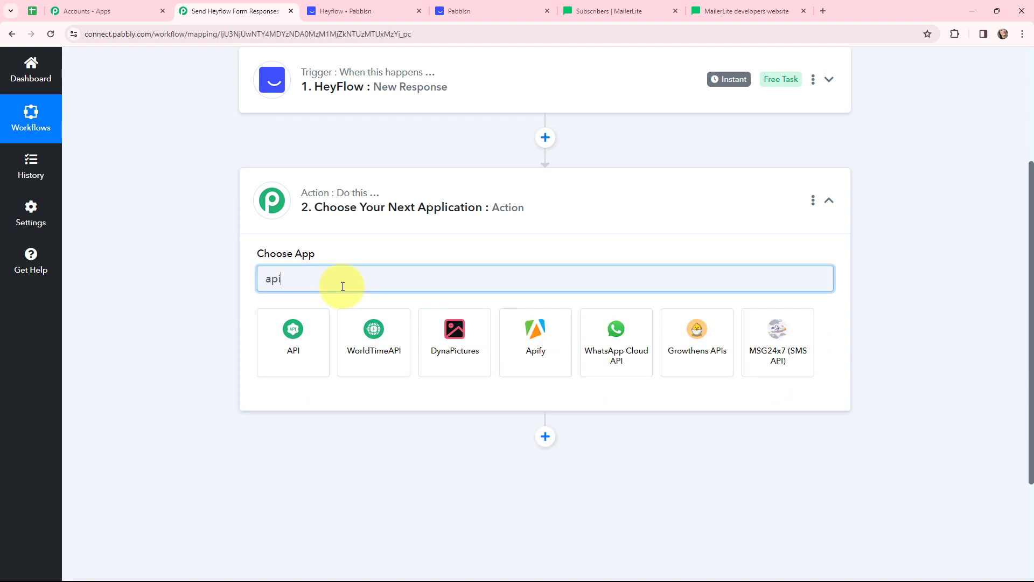
pyautogui.click(292, 329)
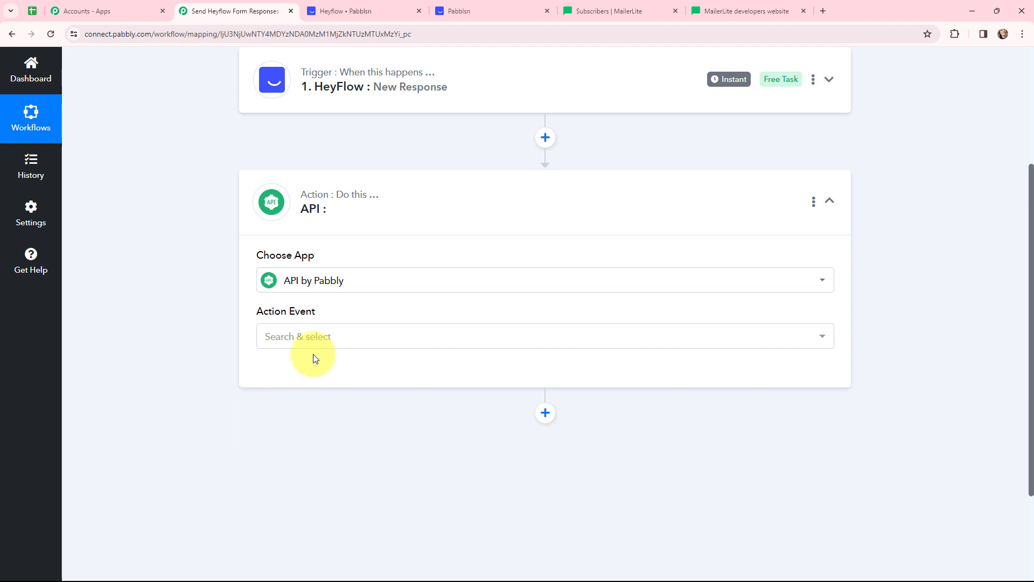
pyautogui.click(319, 341)
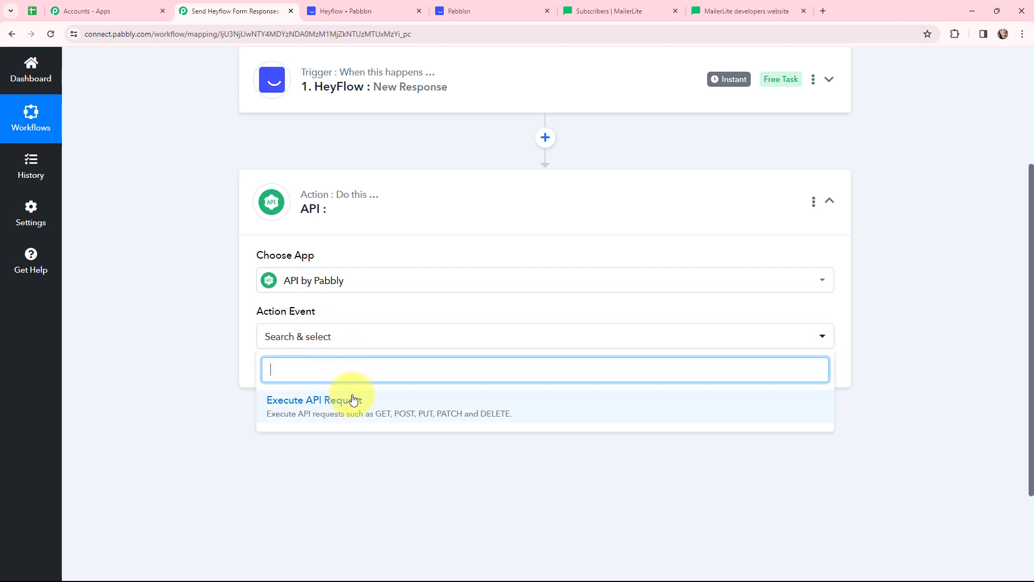
pyautogui.click(296, 404)
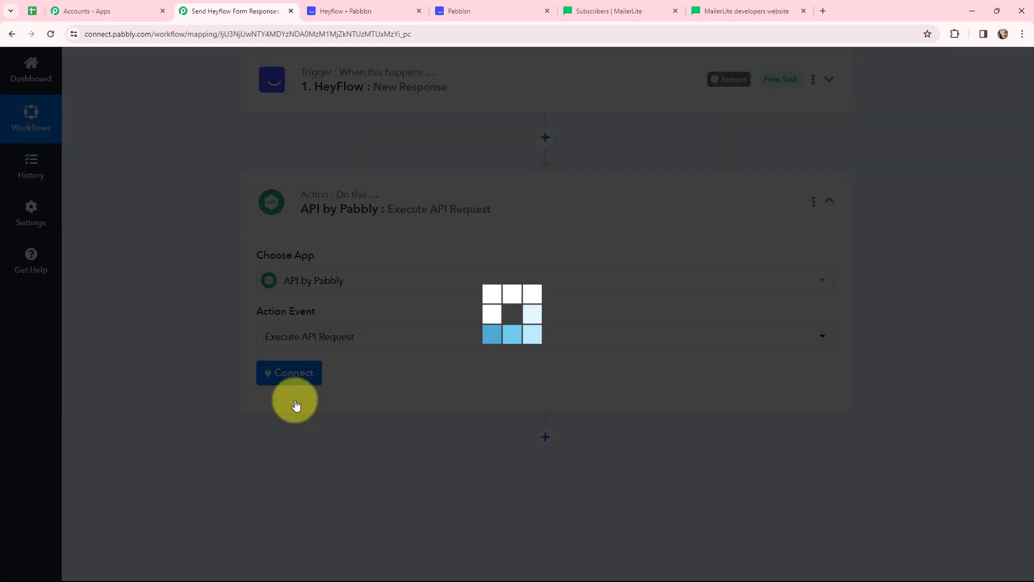
pyautogui.click(281, 373)
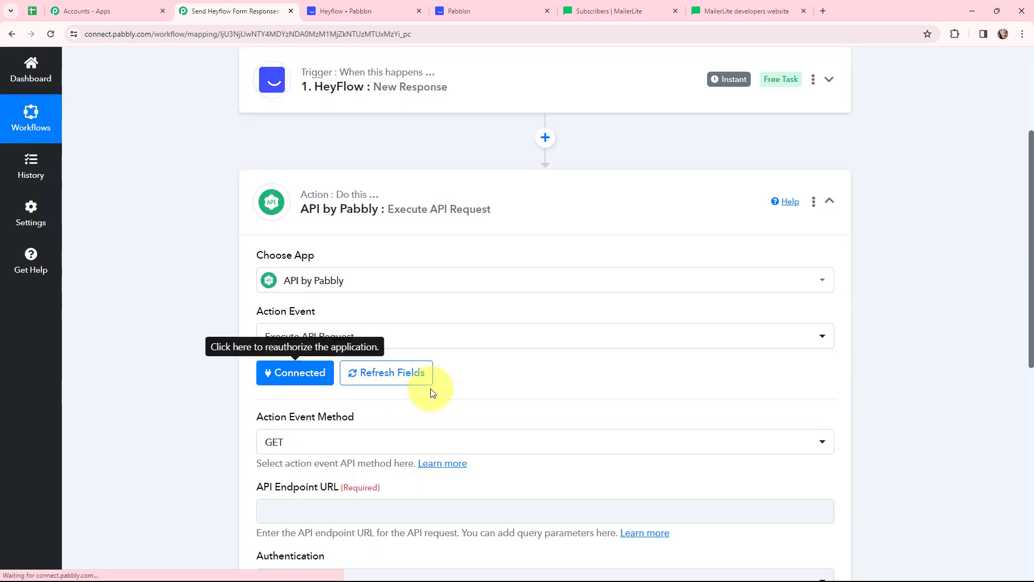
# Step: Set the API request's action event method to POST
pyautogui.scroll(-2, 524, 348)
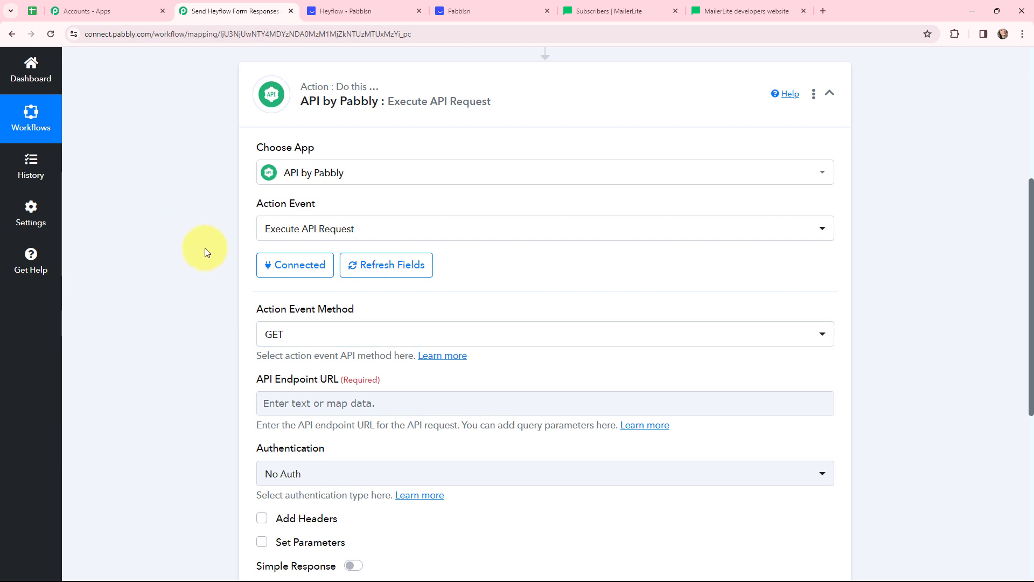
pyautogui.scroll(-3, 203, 252)
pyautogui.scroll(1, 202, 258)
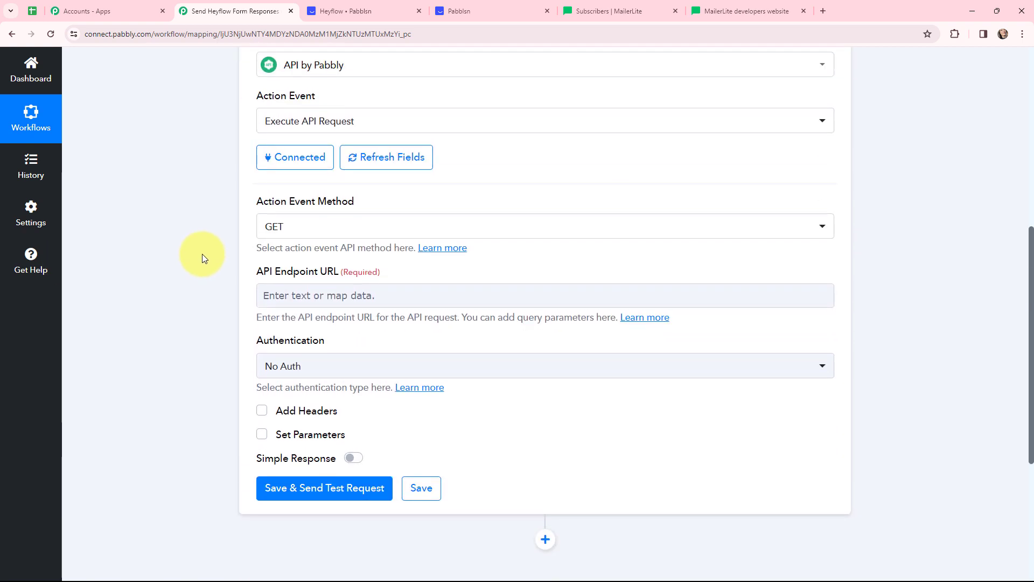
pyautogui.click(272, 226)
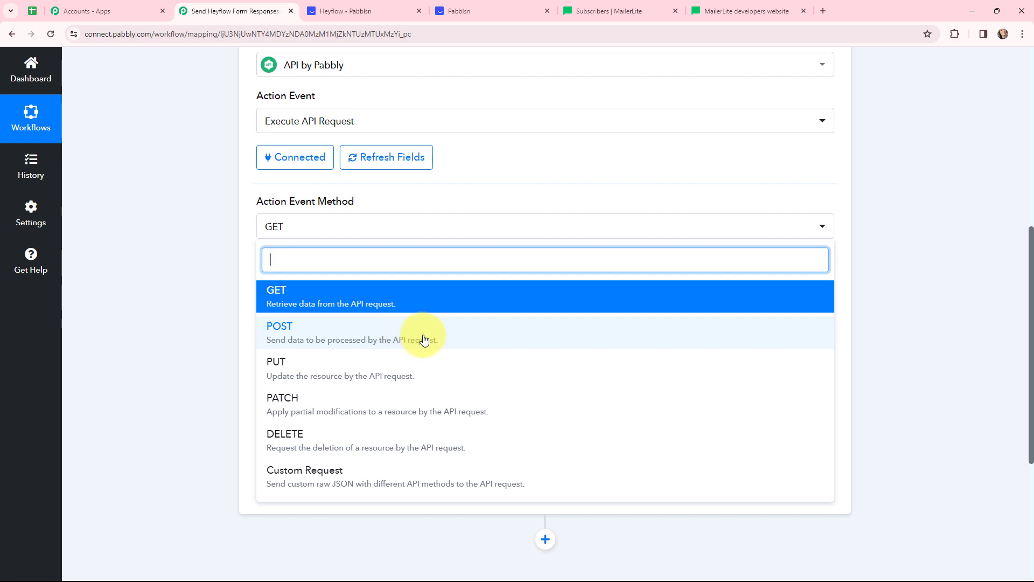
pyautogui.click(307, 326)
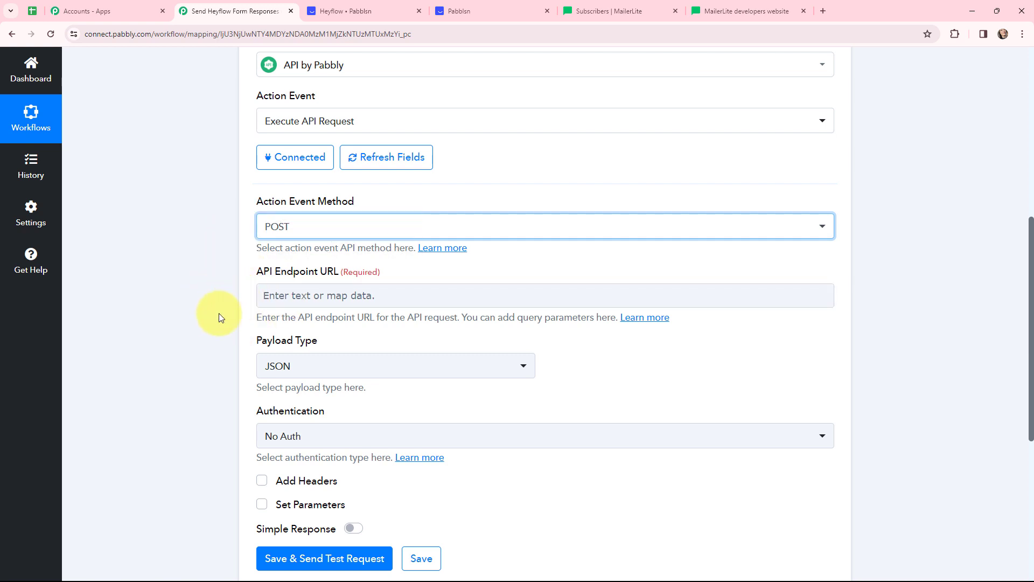
# Step: Switch to the MailerLite developers website and open the Classic API reference for the POST /subscribers endpoint
pyautogui.click(720, 9)
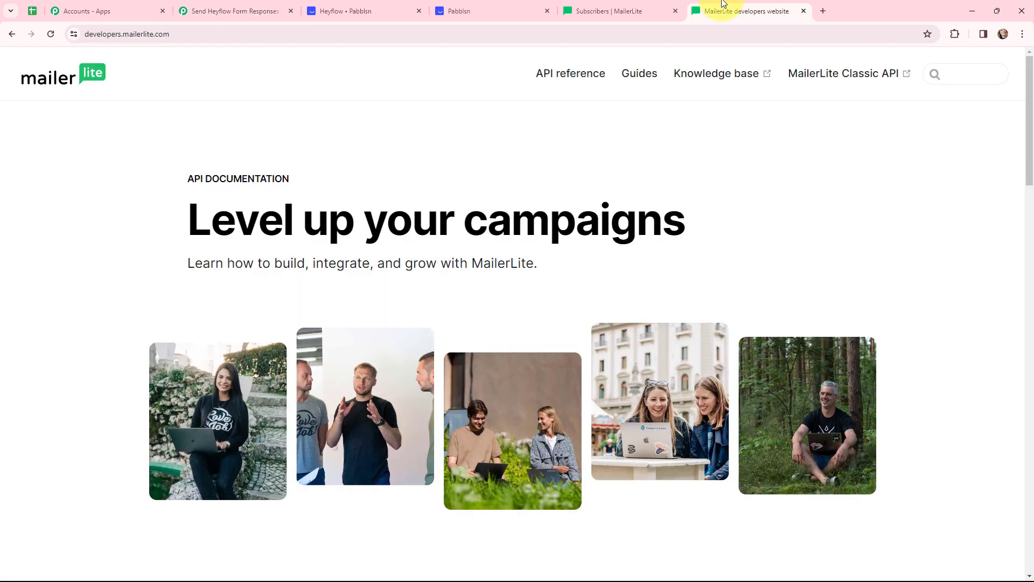
pyautogui.click(796, 76)
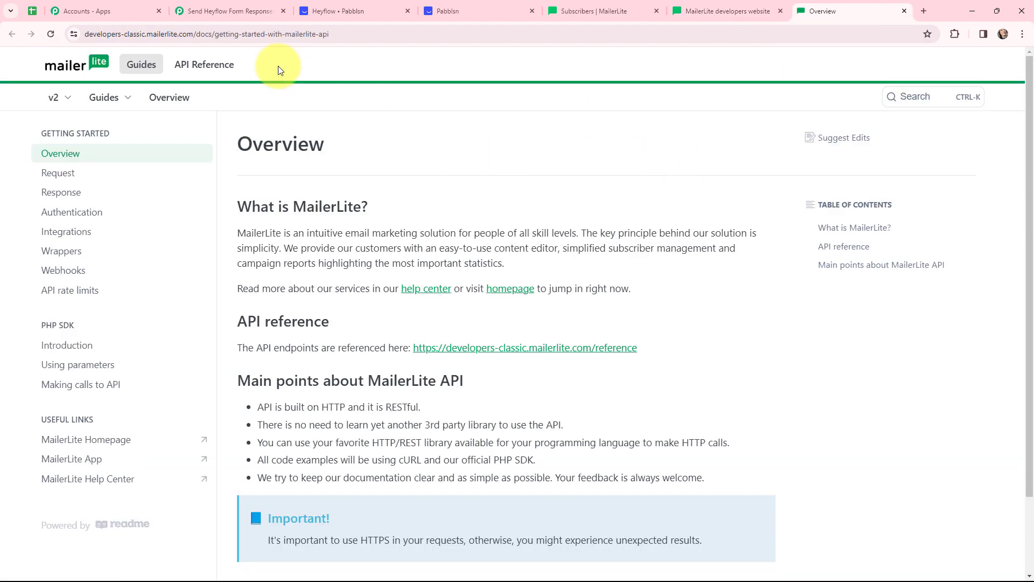
pyautogui.click(207, 65)
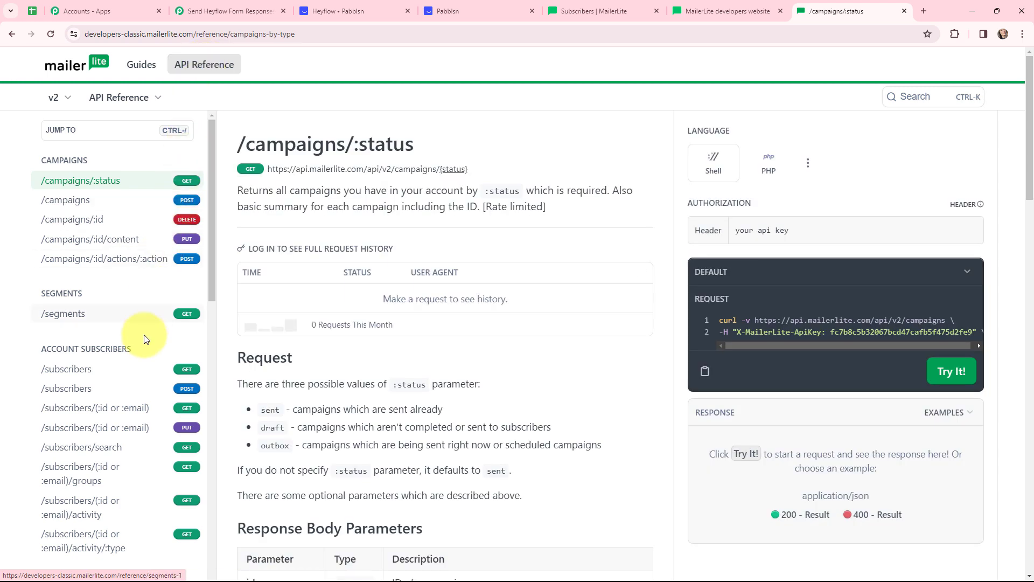
pyautogui.click(187, 391)
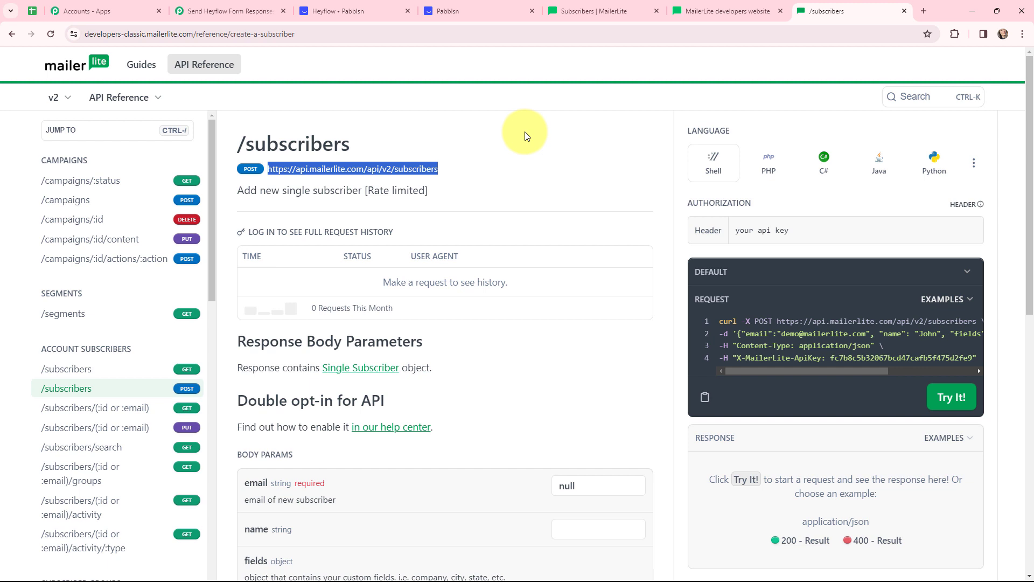
pyautogui.click(205, 10)
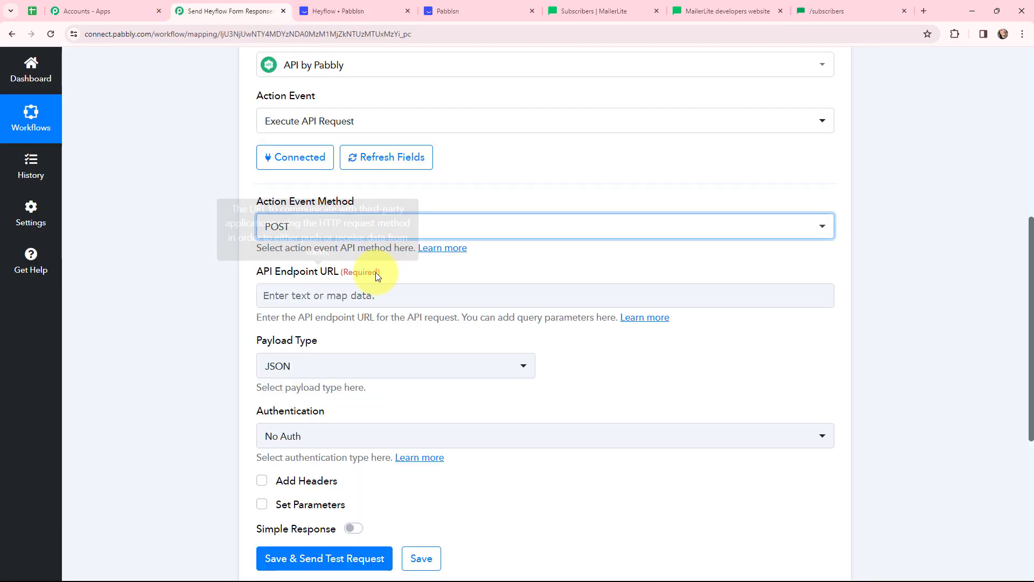
pyautogui.click(370, 293)
pyautogui.write('https://api.mailerlite.com/api/v2/subscribers')
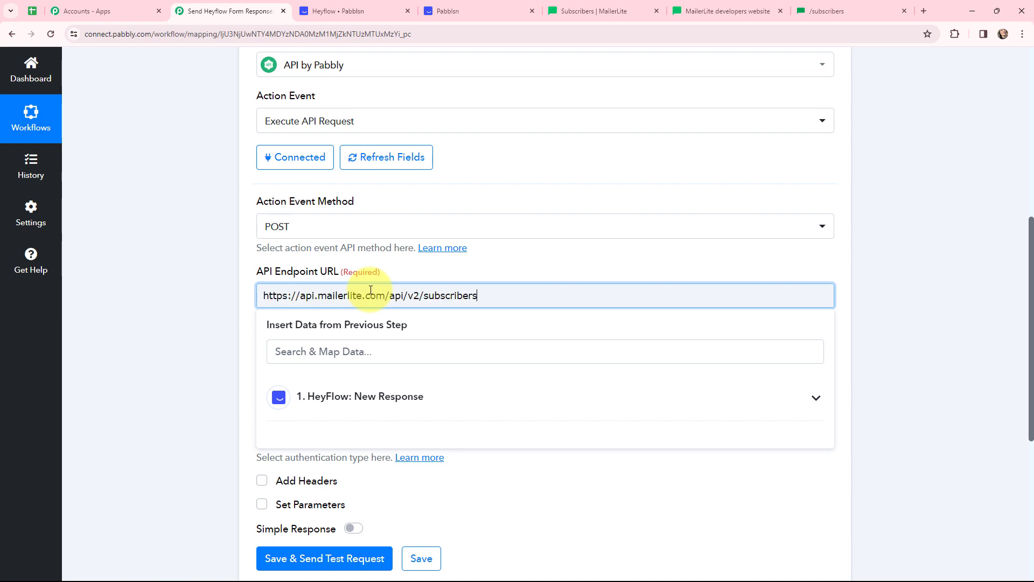
pyautogui.click(182, 149)
# Step: Enable headers for the API request and label the header X-MailerLite-ApiKey, copied from the MailerLite /subscribers sample request
pyautogui.scroll(-2, 182, 149)
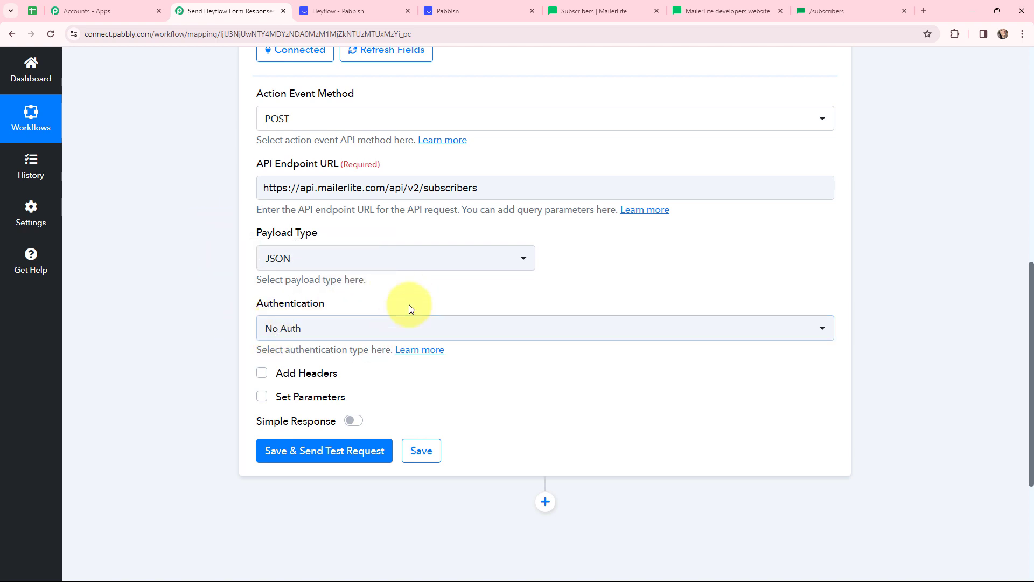
pyautogui.click(262, 373)
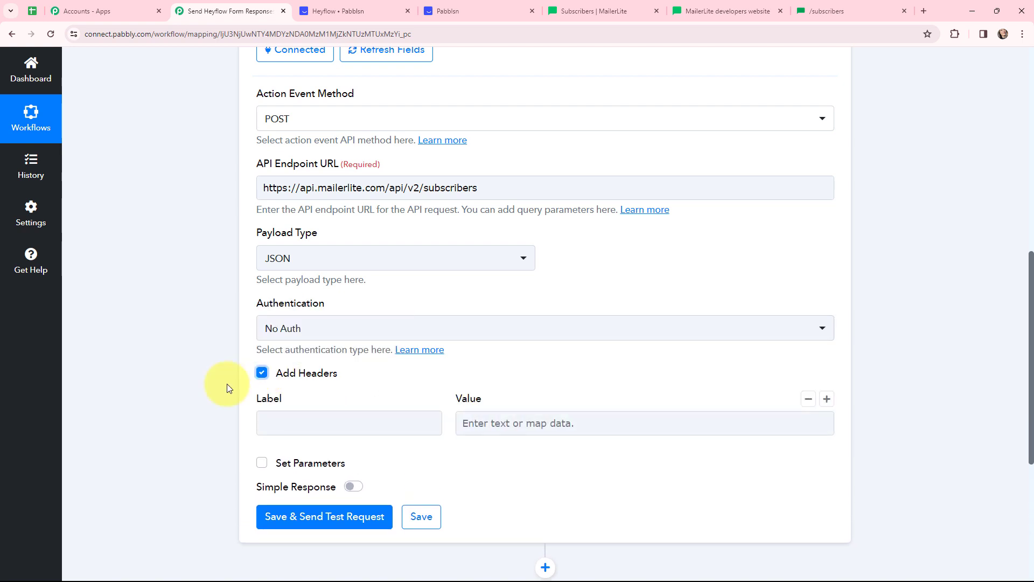
pyautogui.click(829, 7)
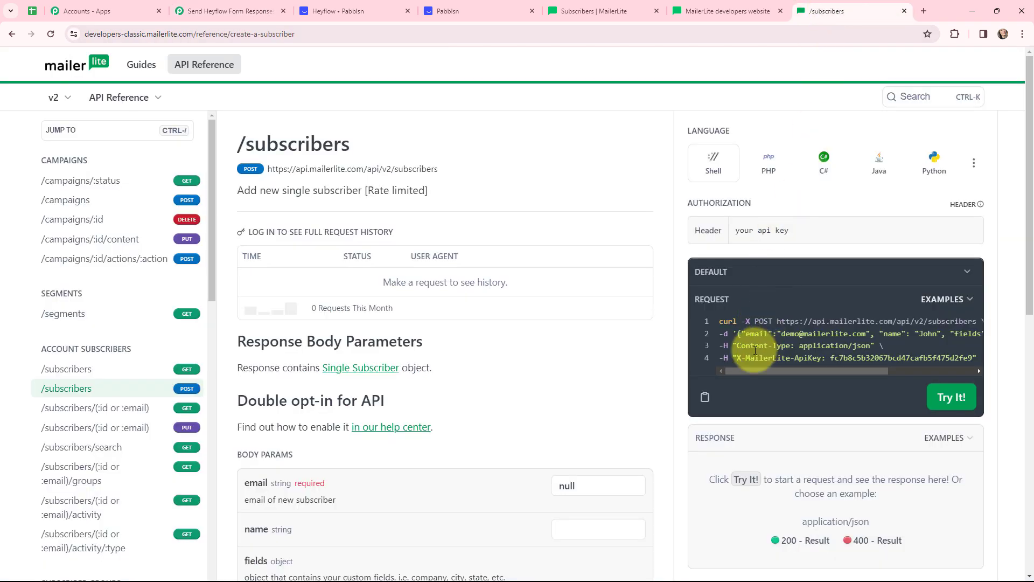
pyautogui.moveTo(738, 358); pyautogui.dragTo(822, 357)
pyautogui.hotkey('ctrl', 'c')
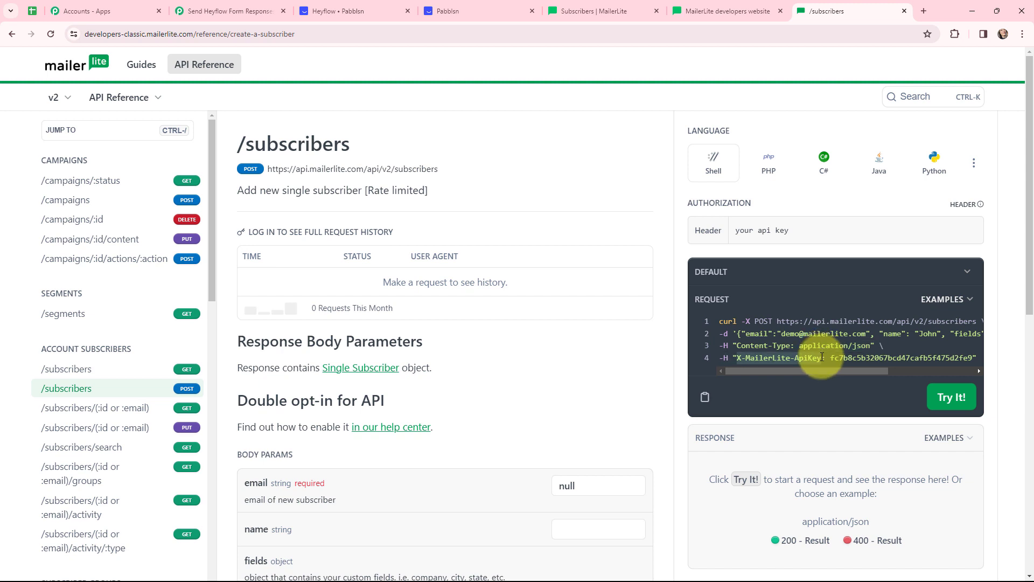
pyautogui.click(232, 11)
pyautogui.click(327, 416)
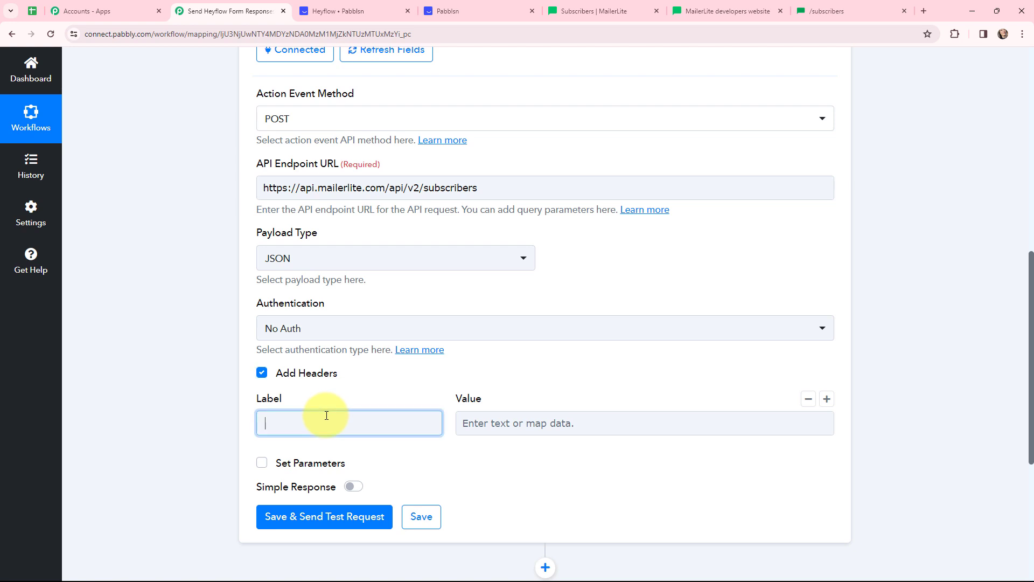
pyautogui.hotkey('ctrl', 'v')
pyautogui.click(512, 415)
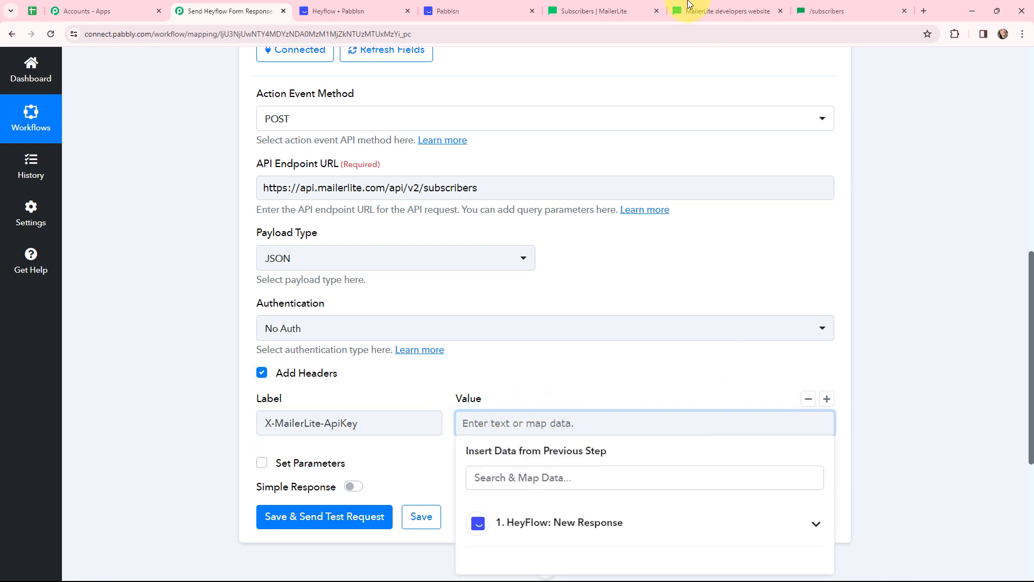
# Step: Switch to the MailerLite dashboard and open the Developer API page in its integrations
pyautogui.click(603, 6)
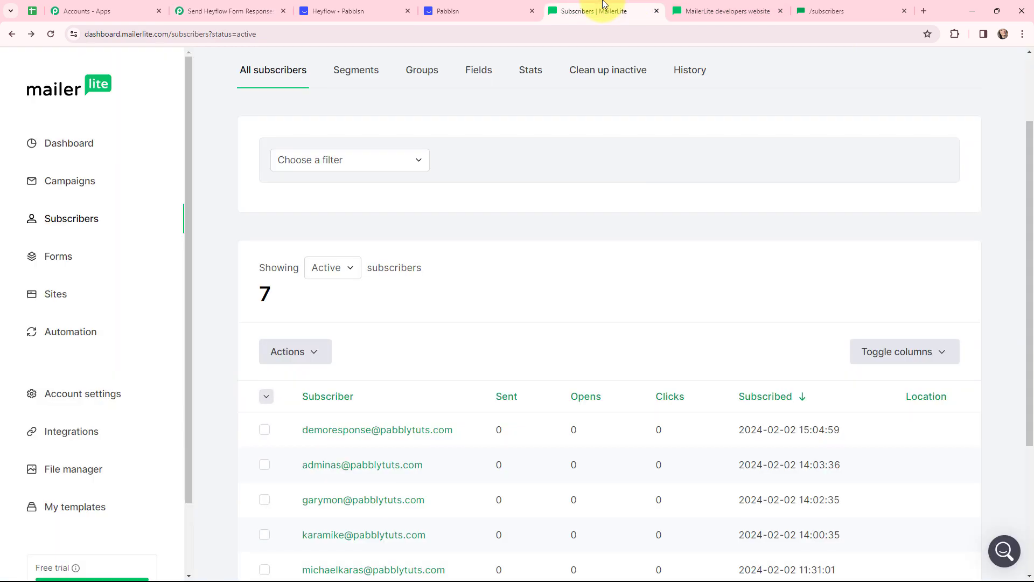
pyautogui.click(89, 433)
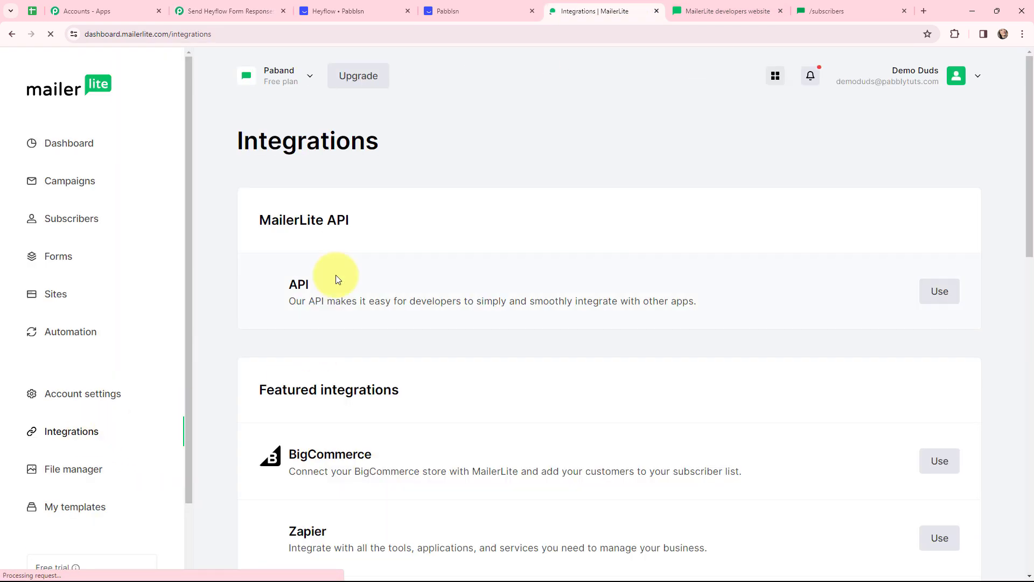
pyautogui.click(943, 292)
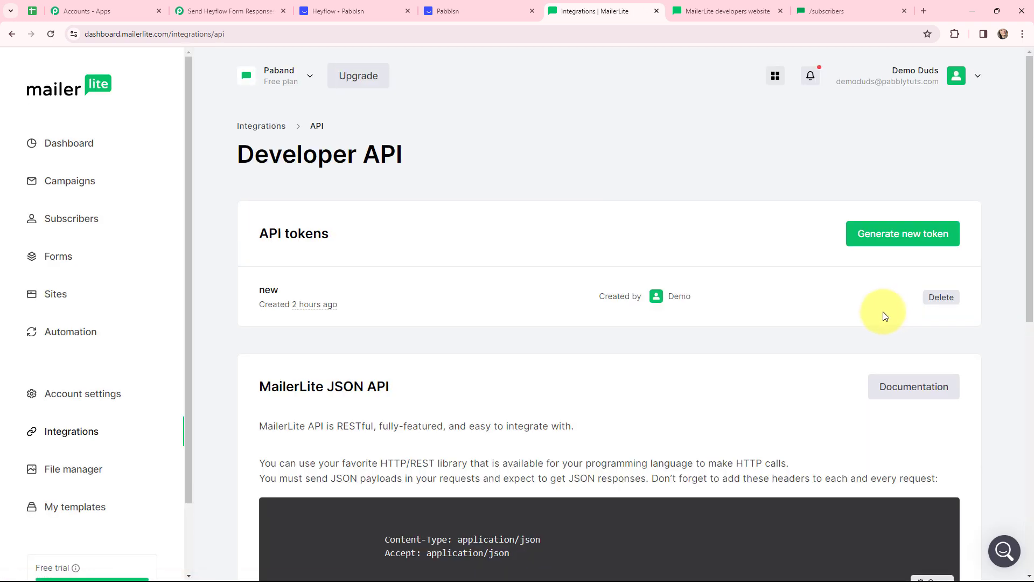
# Step: Generate a MailerLite API token named latest, accepting the API token requirements, and copy the created token
pyautogui.click(889, 237)
pyautogui.click(419, 330)
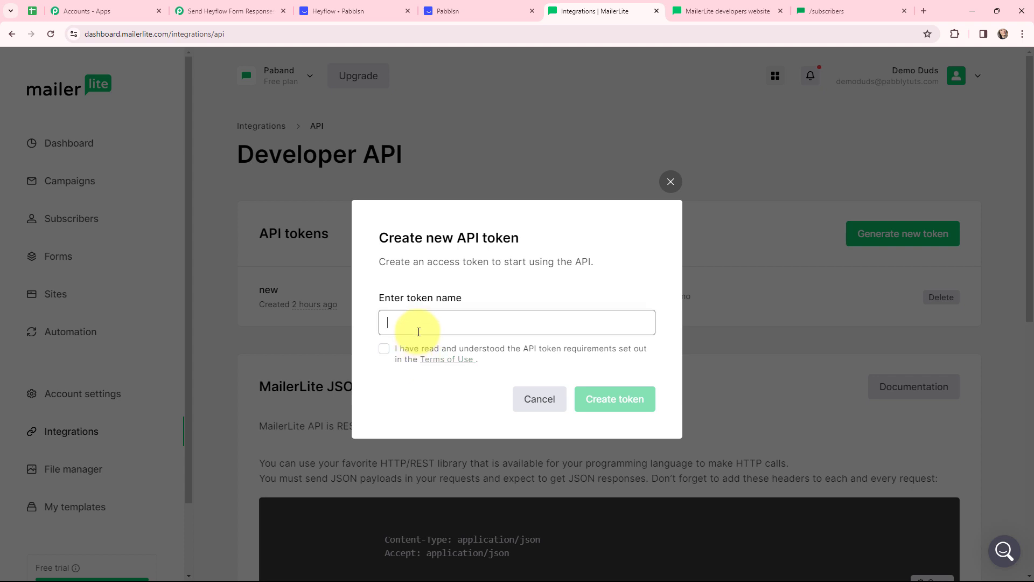
pyautogui.write('latest')
pyautogui.click(384, 349)
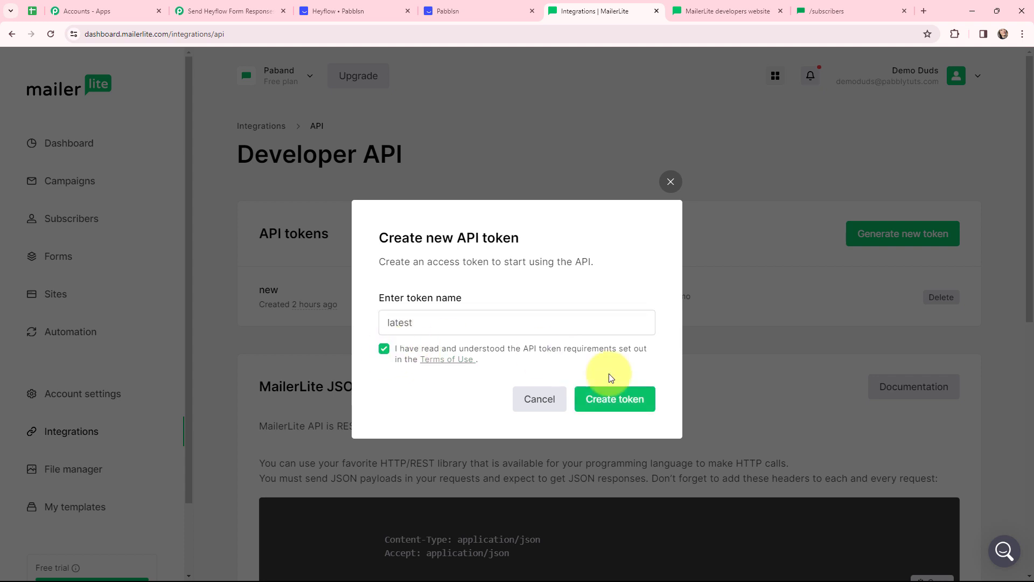
pyautogui.click(614, 398)
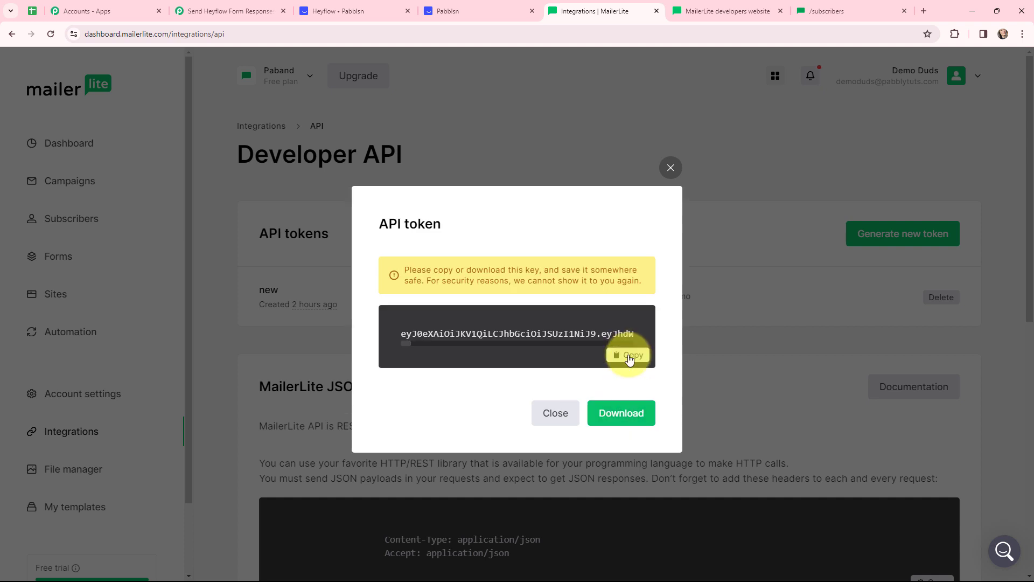
pyautogui.click(628, 354)
# Step: Switch to the Pabbly Connect workflow and paste the MailerLite API token as the X-MailerLite-ApiKey header's value
pyautogui.click(232, 11)
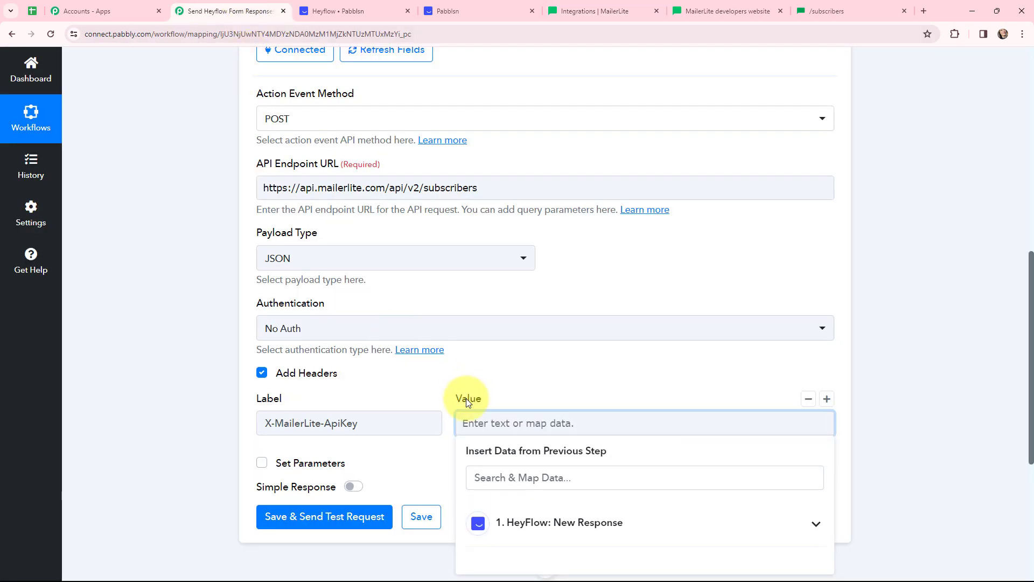
pyautogui.click(477, 423)
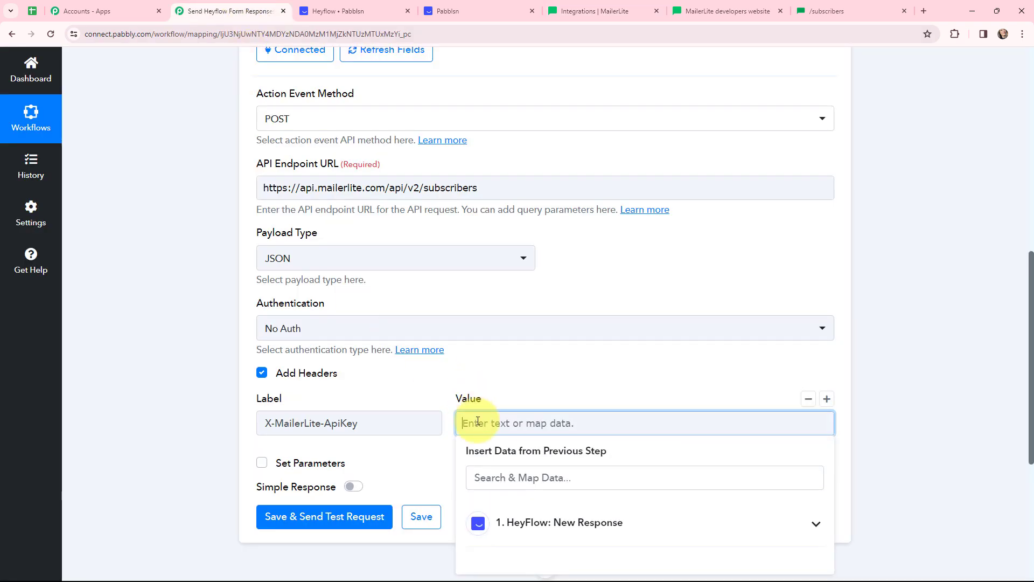
pyautogui.hotkey('ctrl', 'v')
pyautogui.click(168, 322)
# Step: Enable parameters for the API request and review the body parameters in the MailerLite /subscribers reference
pyautogui.scroll(-2, 168, 322)
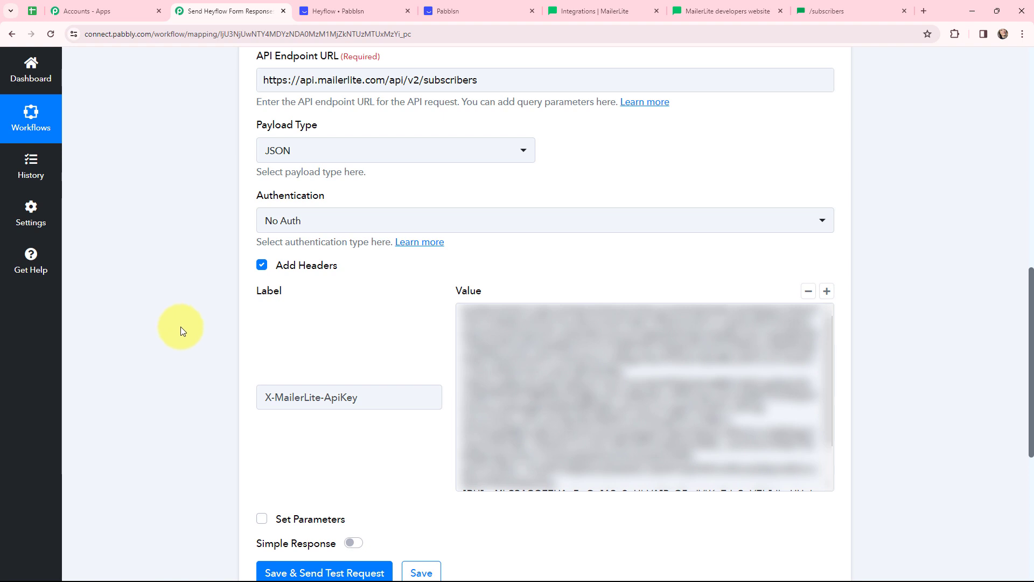
pyautogui.scroll(-2, 183, 348)
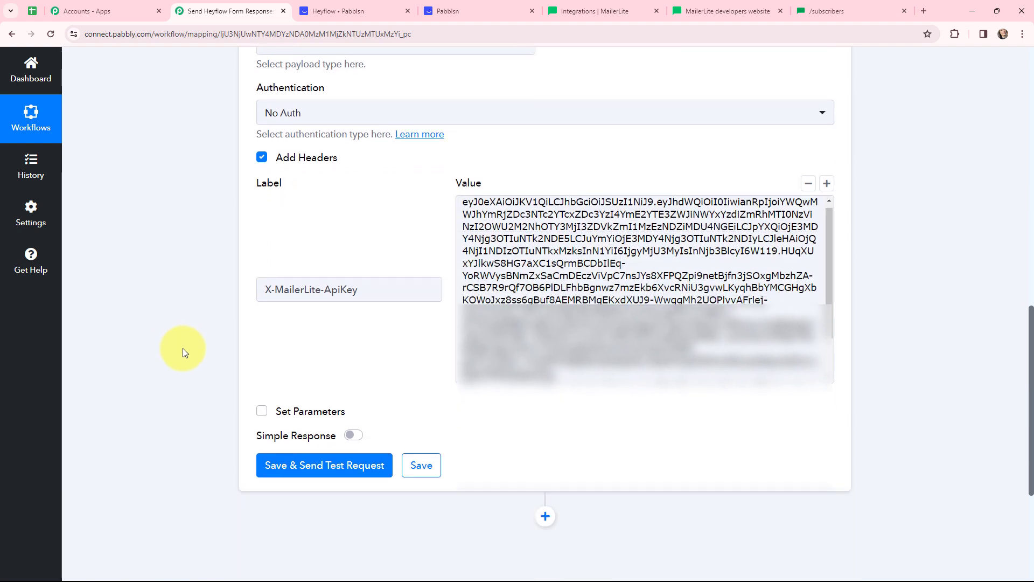
pyautogui.click(261, 410)
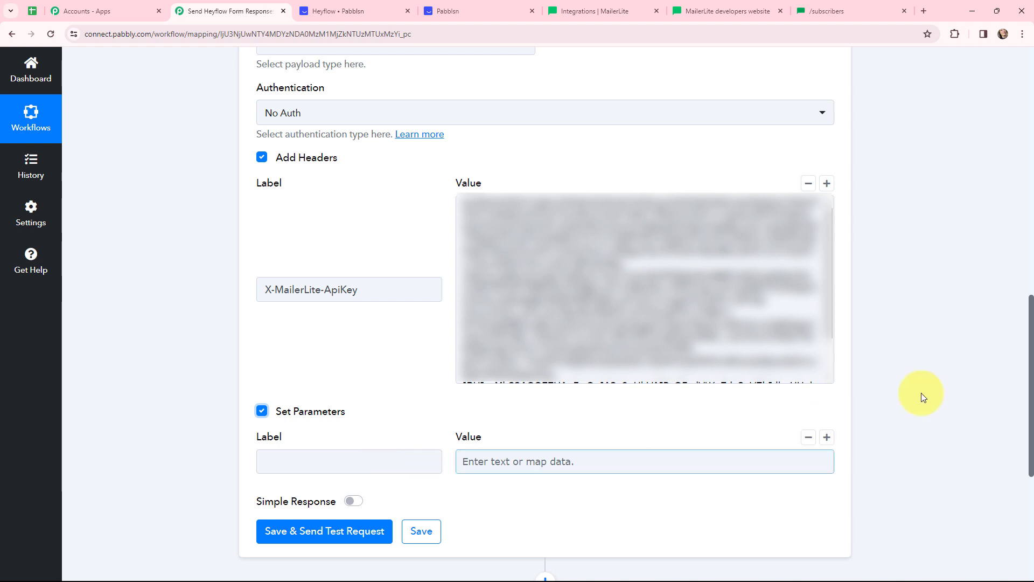
pyautogui.click(848, 6)
pyautogui.scroll(-2, 463, 387)
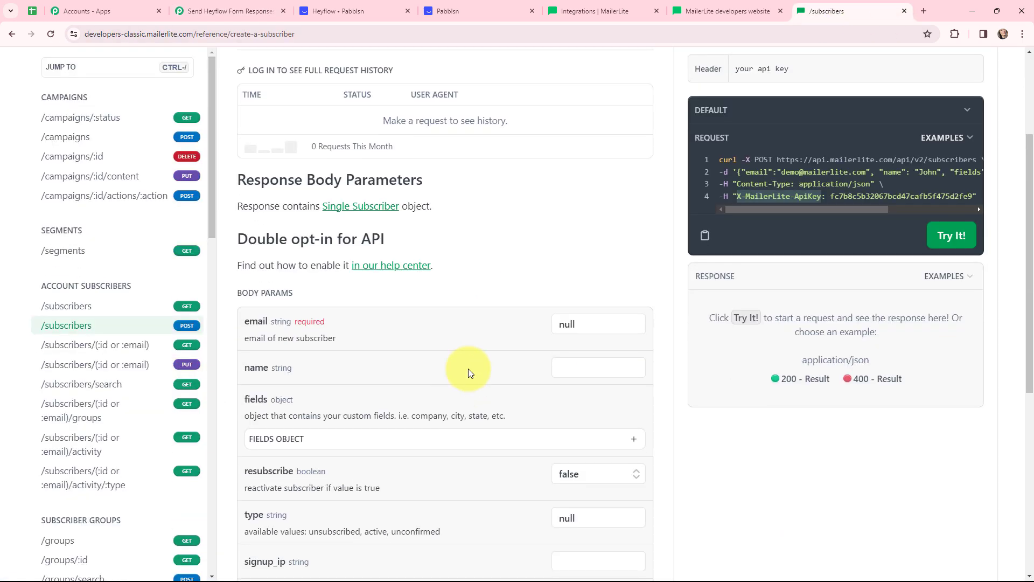
pyautogui.scroll(-3, 469, 371)
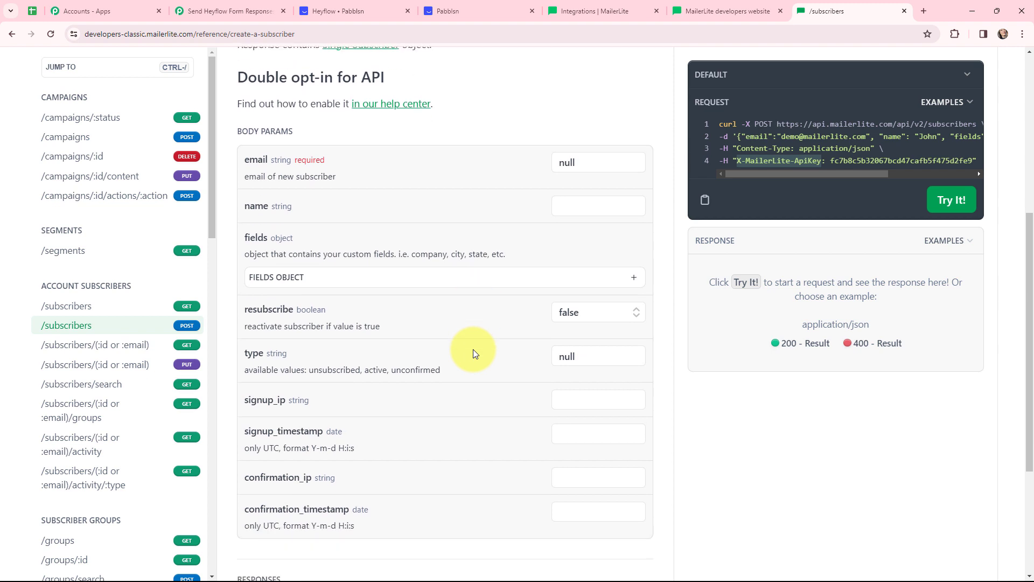
# Step: Switch back to the Pabbly Connect workflow, label the first parameter email and map its value to the HeyFlow response's Fields Email Address
pyautogui.click(215, 4)
pyautogui.click(290, 462)
pyautogui.click(290, 462)
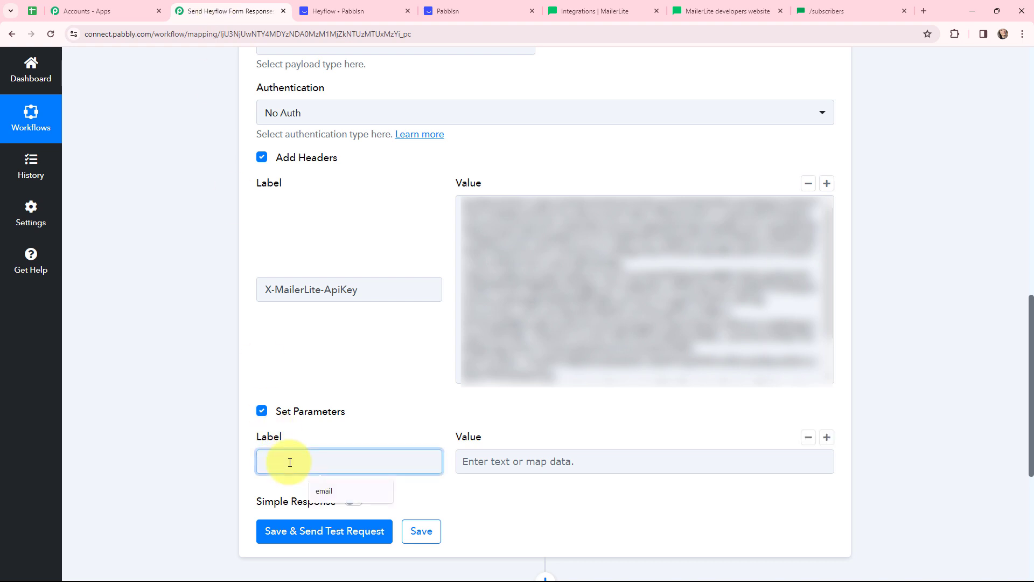
pyautogui.click(337, 492)
pyautogui.click(500, 458)
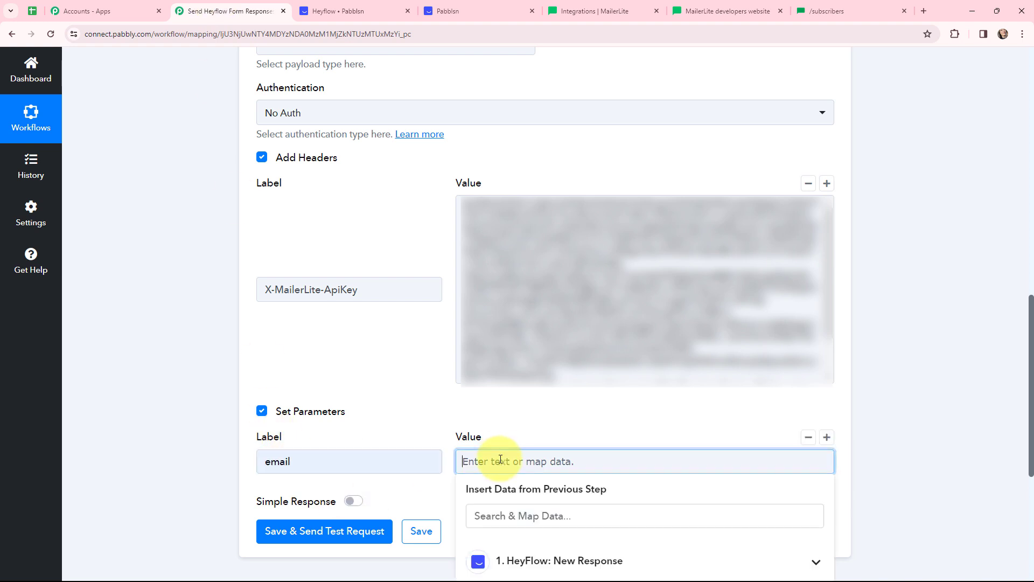
pyautogui.scroll(-2, 519, 432)
pyautogui.click(525, 455)
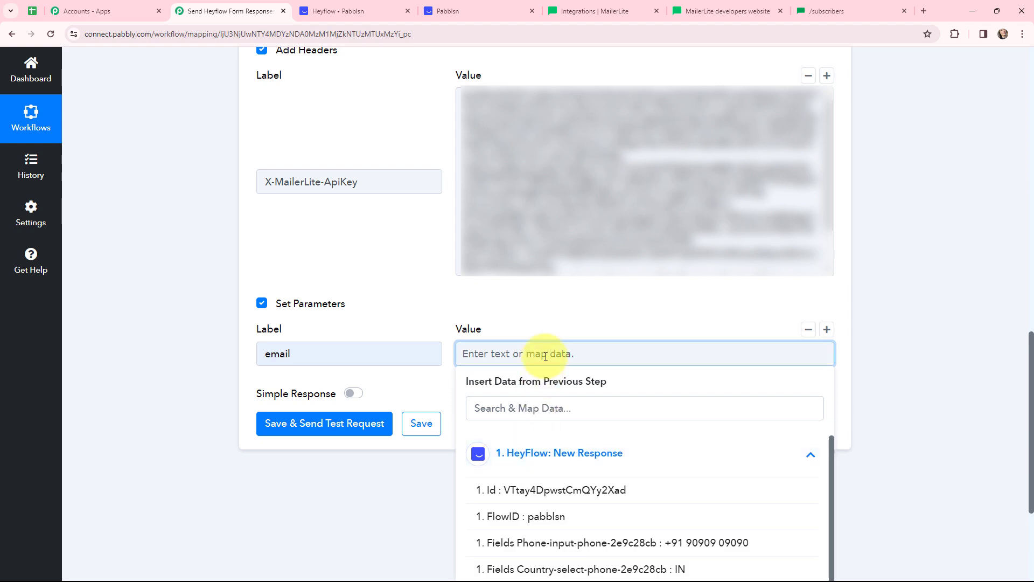
pyautogui.scroll(-3, 517, 388)
pyautogui.click(591, 512)
pyautogui.click(363, 392)
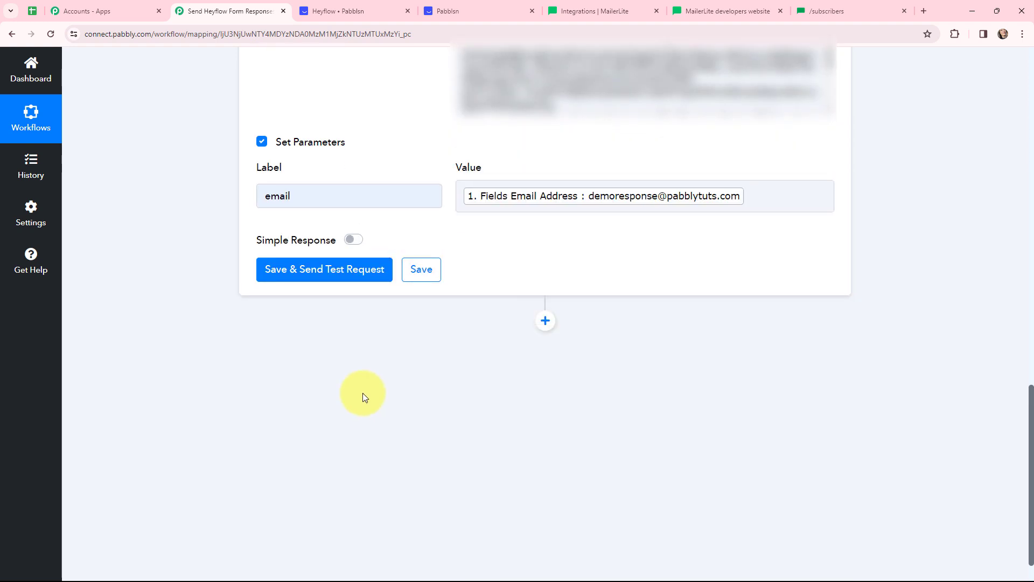
# Step: Add a second request parameter labelled type with the value active
pyautogui.scroll(1, 363, 396)
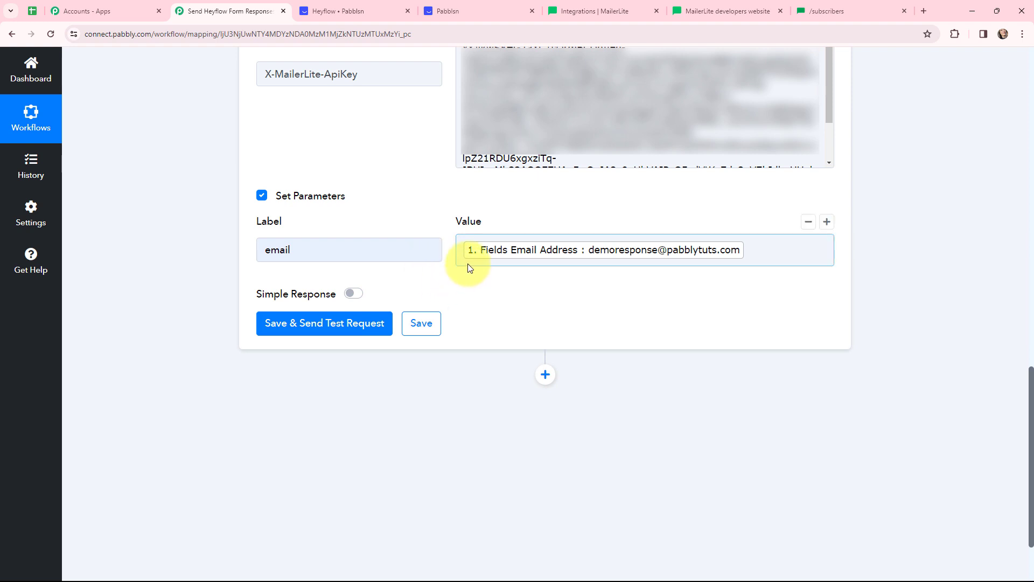
pyautogui.click(829, 226)
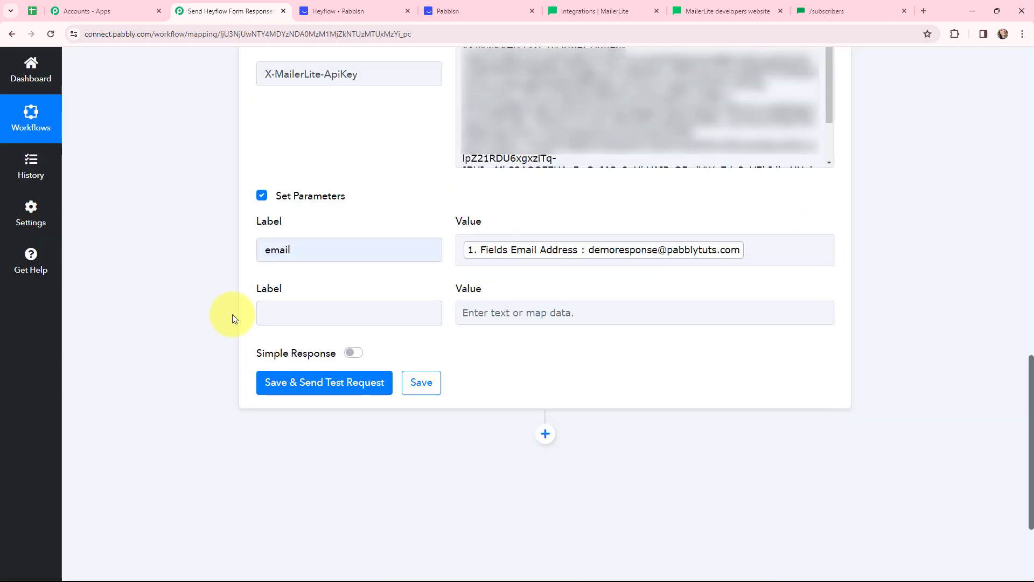
pyautogui.click(289, 312)
pyautogui.write('t')
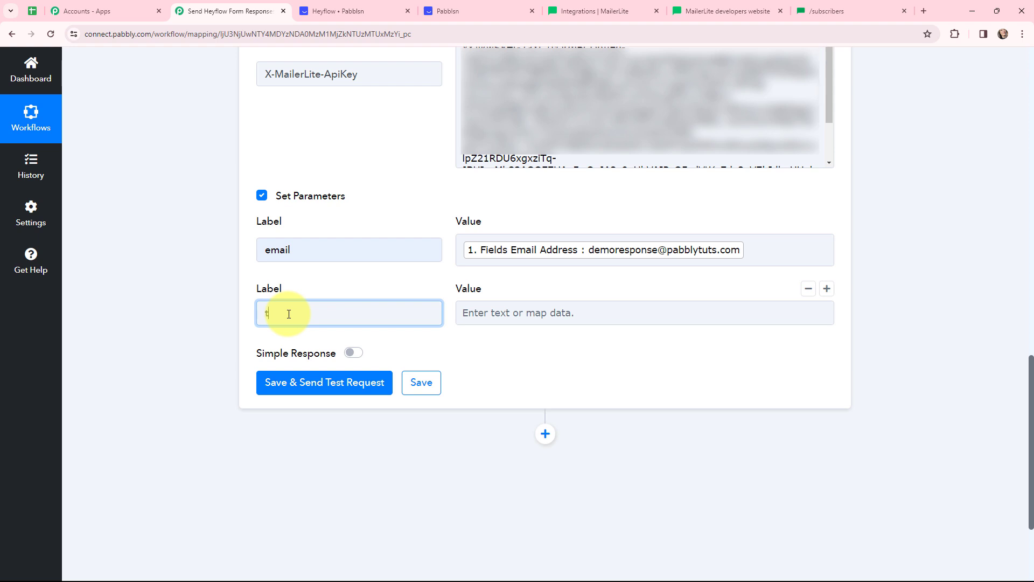
pyautogui.write('ype')
pyautogui.click(465, 313)
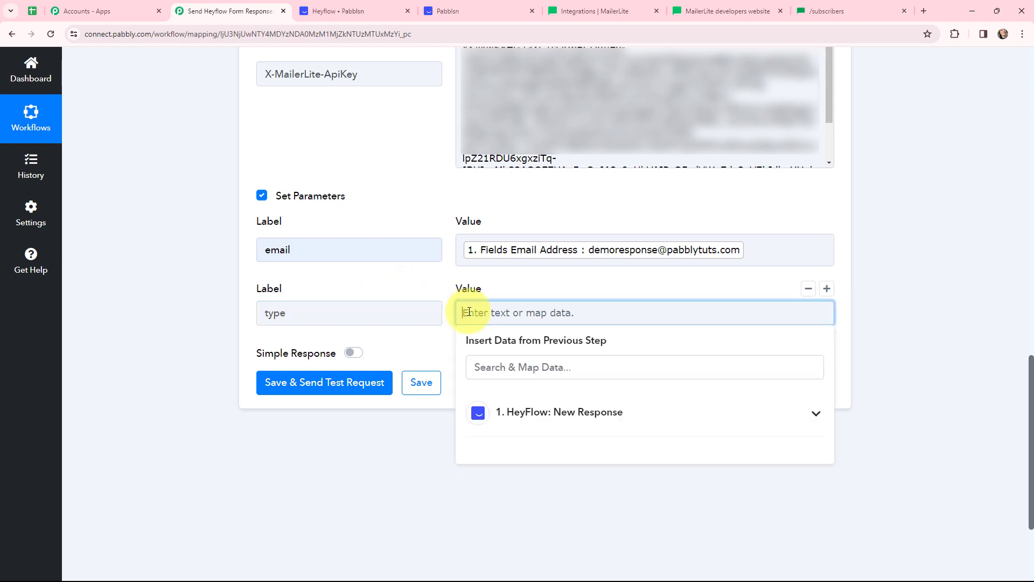
pyautogui.write('active')
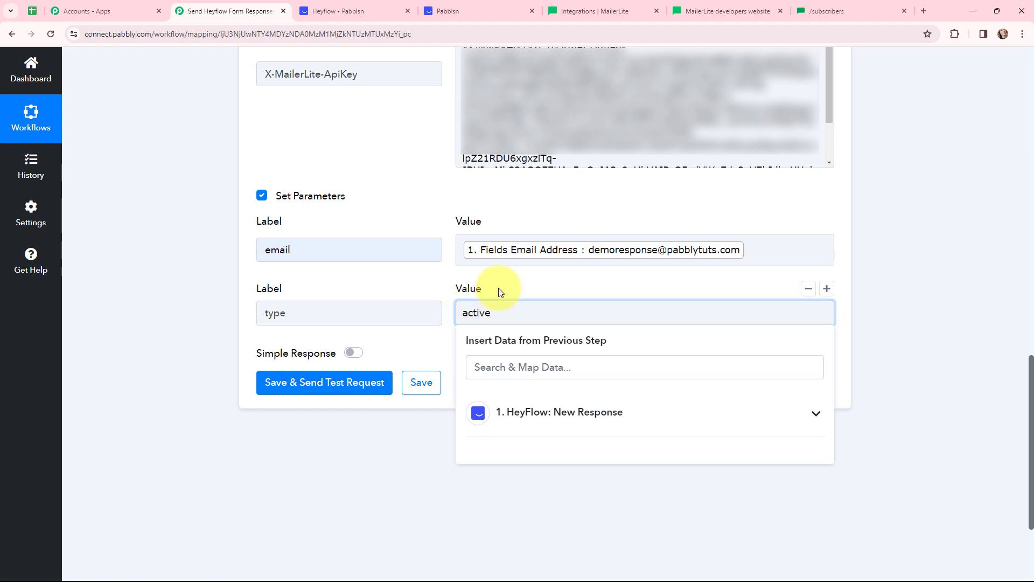
pyautogui.click(500, 291)
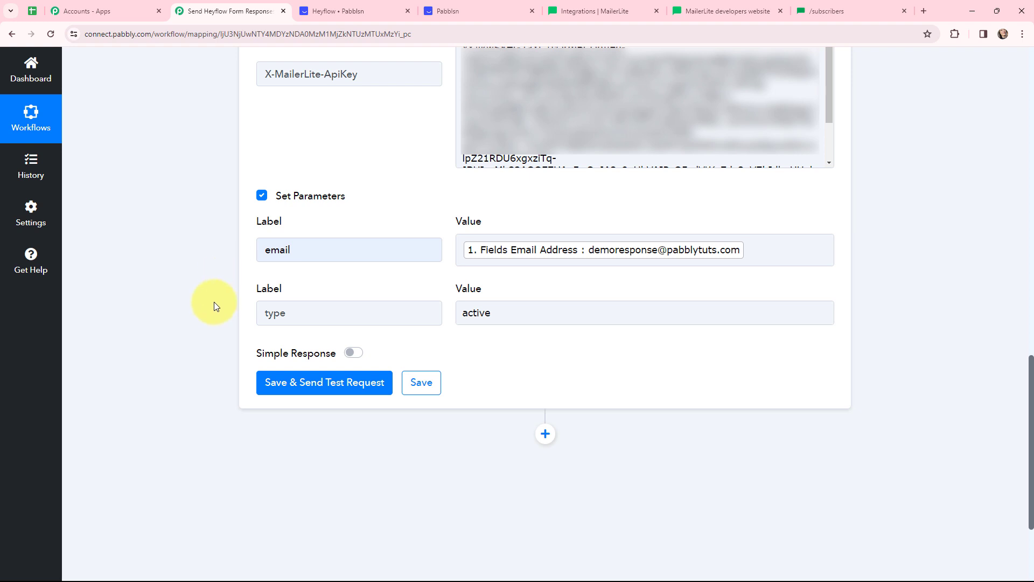
# Step: Review the header and parameters of the API action, then save it and send a test request
pyautogui.scroll(2, 214, 305)
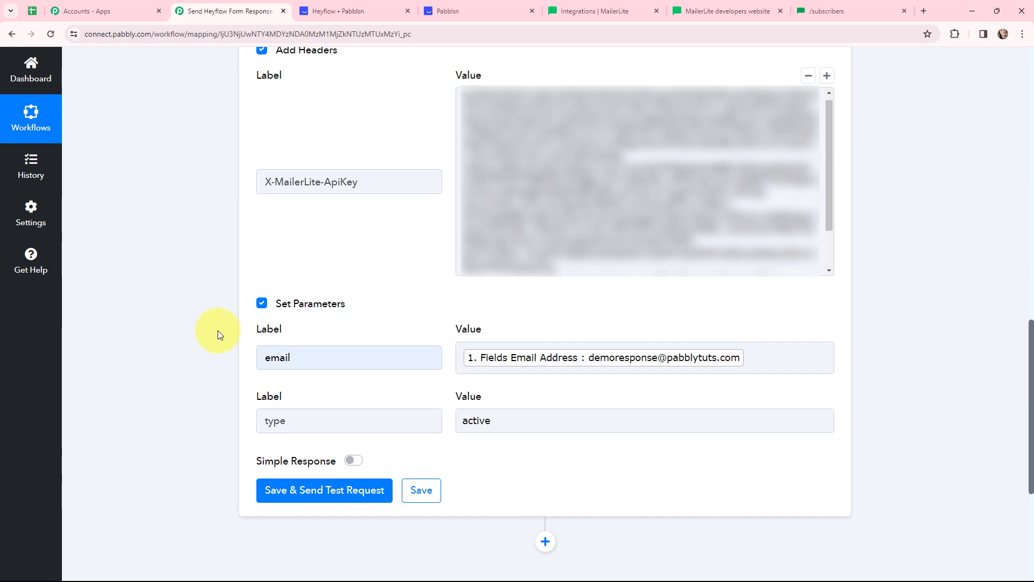
pyautogui.scroll(-1, 217, 330)
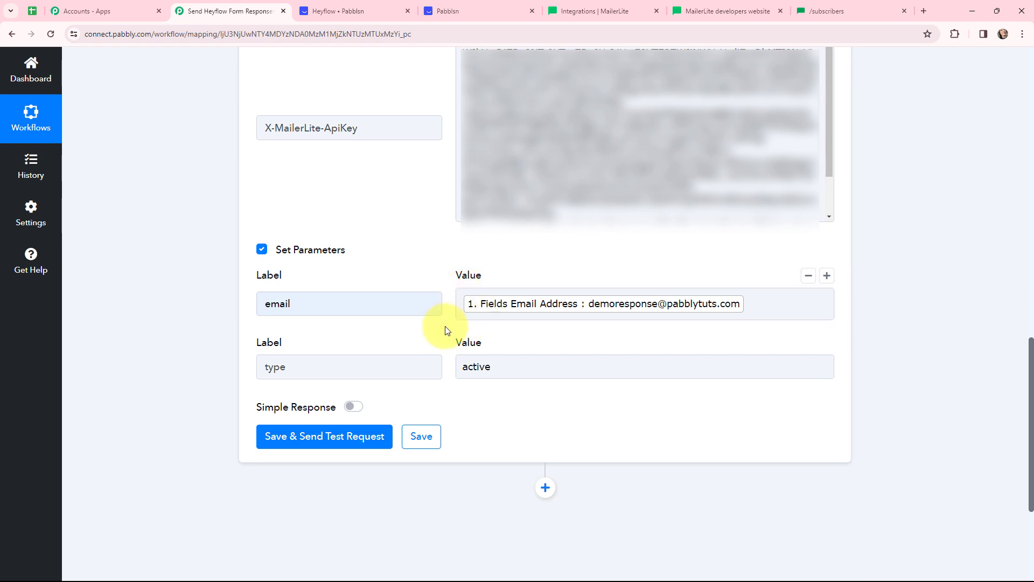
pyautogui.scroll(-1, 445, 329)
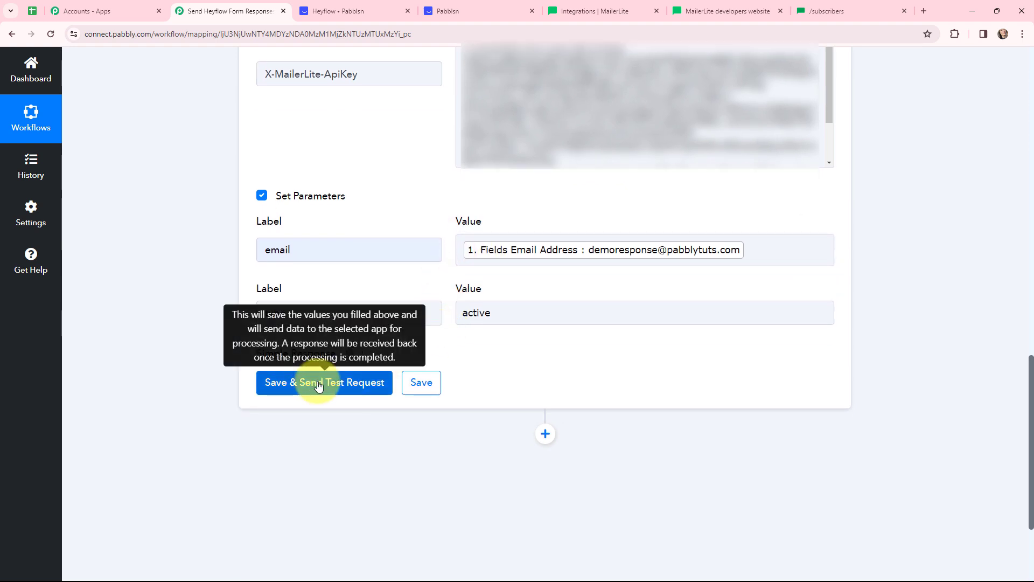
pyautogui.click(319, 384)
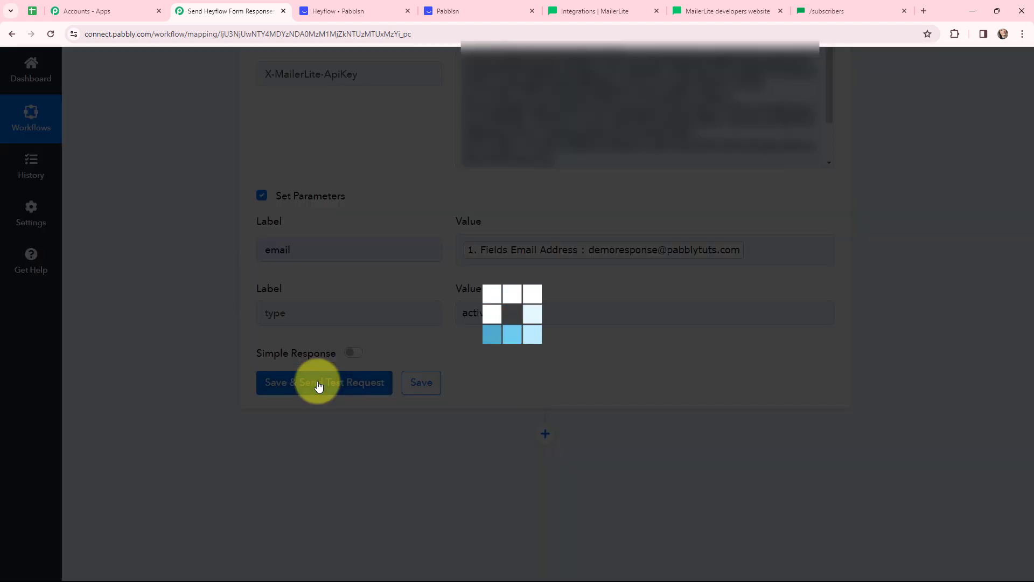
# Step: Examine the response received from the test request, checking the subscriber's Id, Email and Type fields
pyautogui.scroll(-2, 576, 331)
pyautogui.scroll(-1, 535, 272)
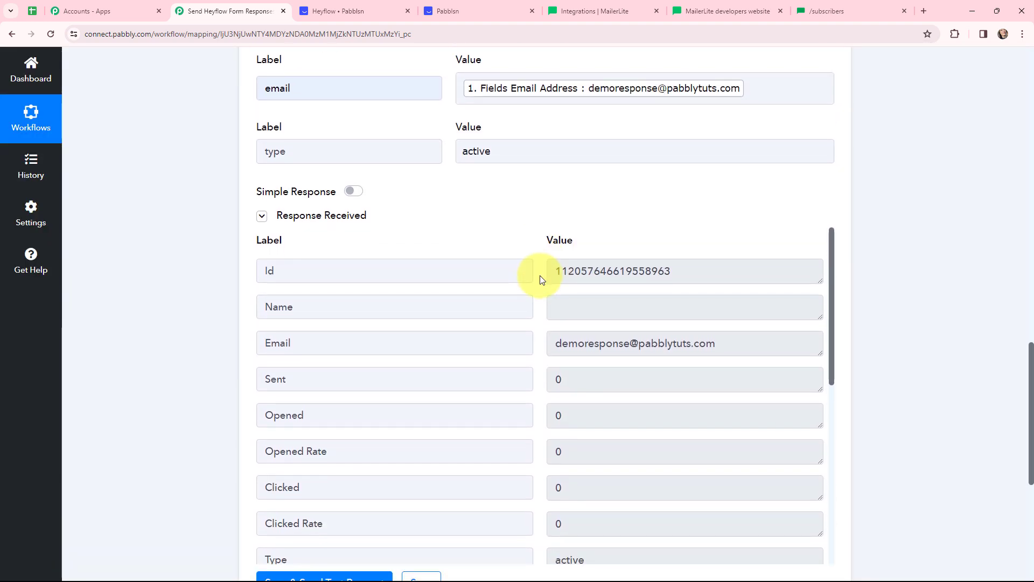
pyautogui.moveTo(680, 264); pyautogui.dragTo(541, 281)
pyautogui.click(540, 281)
pyautogui.scroll(-2, 541, 281)
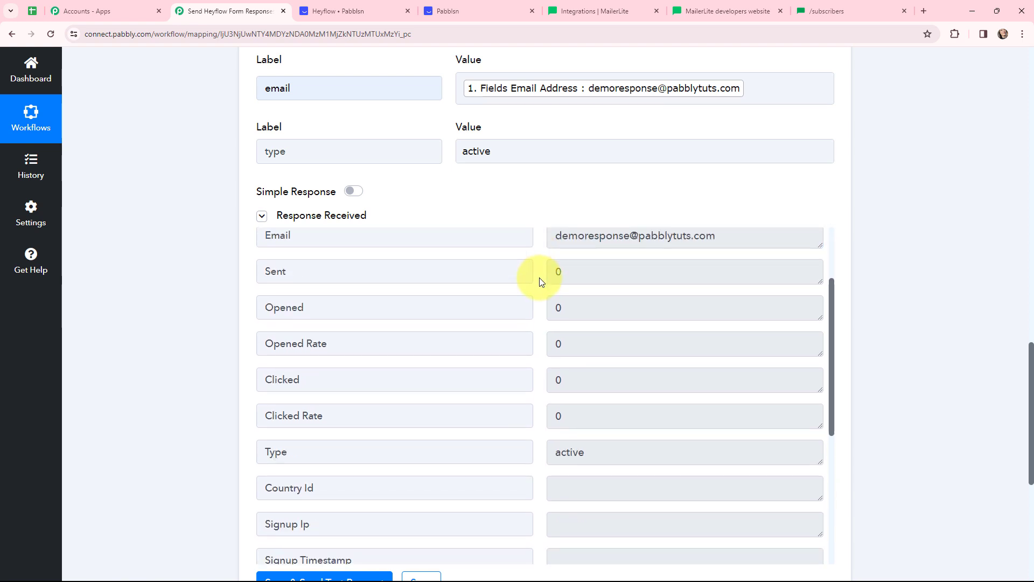
pyautogui.scroll(-3, 540, 285)
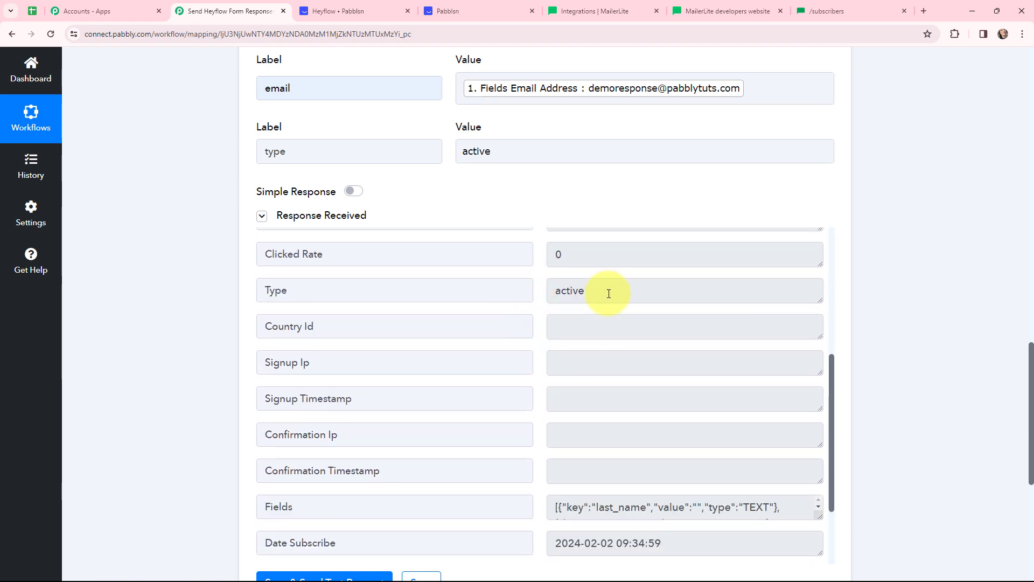
pyautogui.moveTo(607, 293); pyautogui.dragTo(536, 289)
pyautogui.click(537, 292)
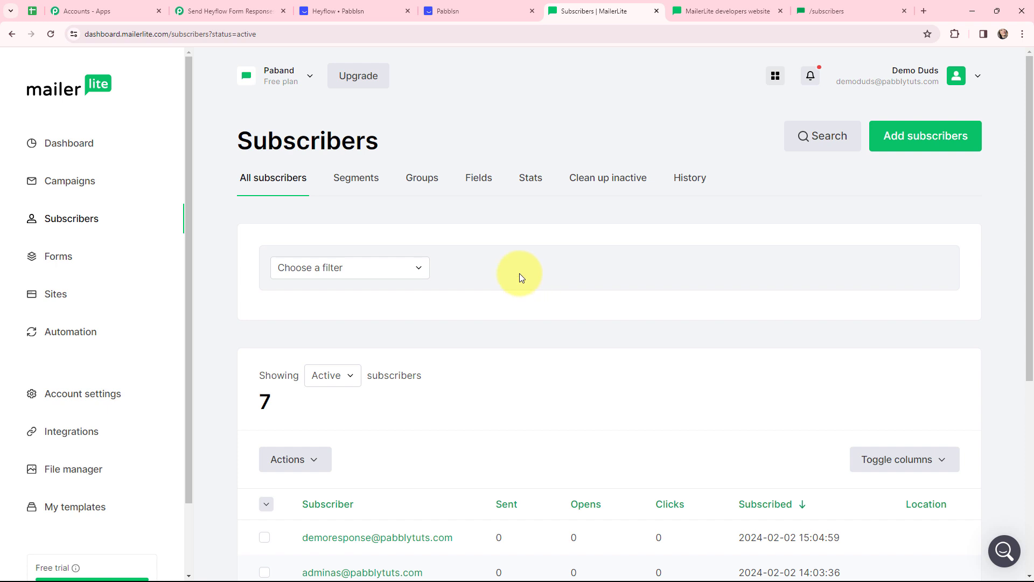
# Step: Open the newest subscriber's profile from the MailerLite subscribers list and check its email and subscription details
pyautogui.scroll(-4, 519, 273)
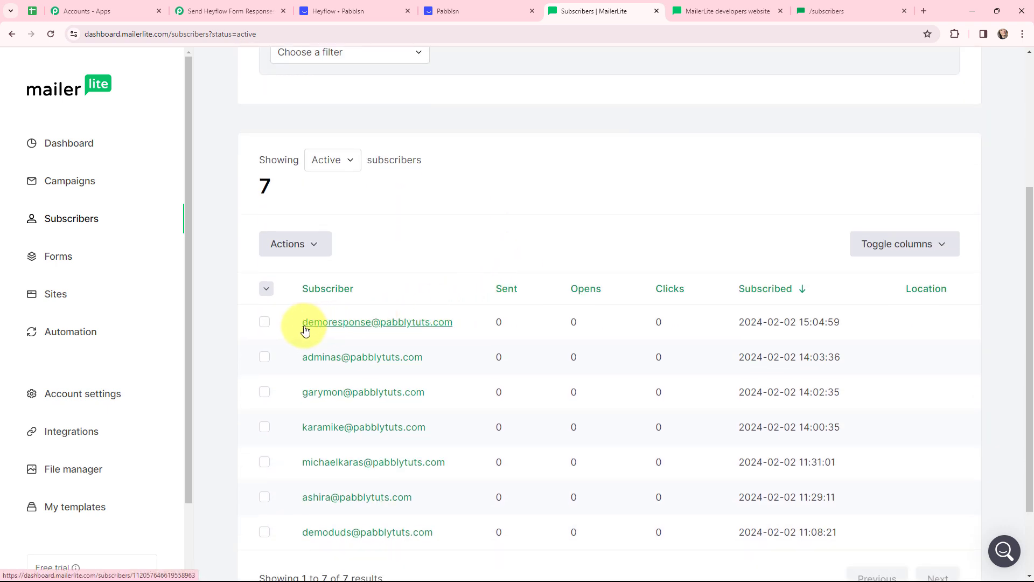
pyautogui.click(440, 324)
pyautogui.scroll(-5, 466, 272)
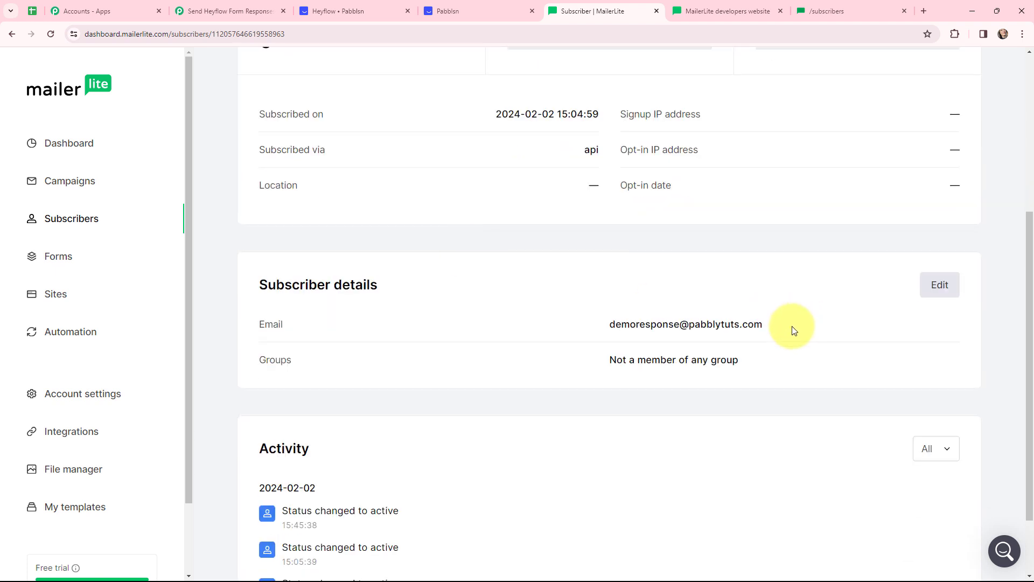
pyautogui.moveTo(792, 325); pyautogui.dragTo(595, 325)
pyautogui.click(600, 331)
pyautogui.scroll(5, 453, 326)
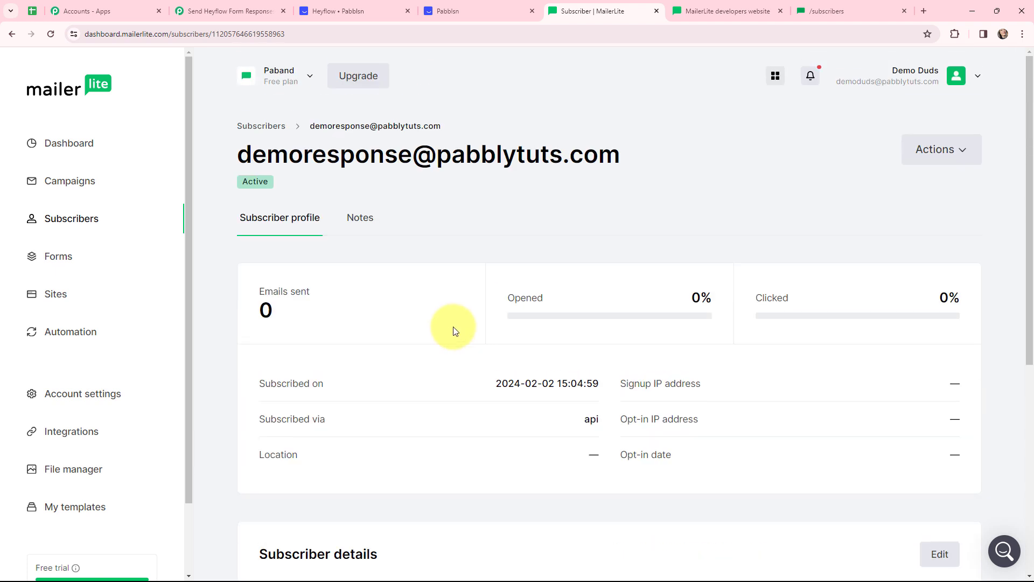